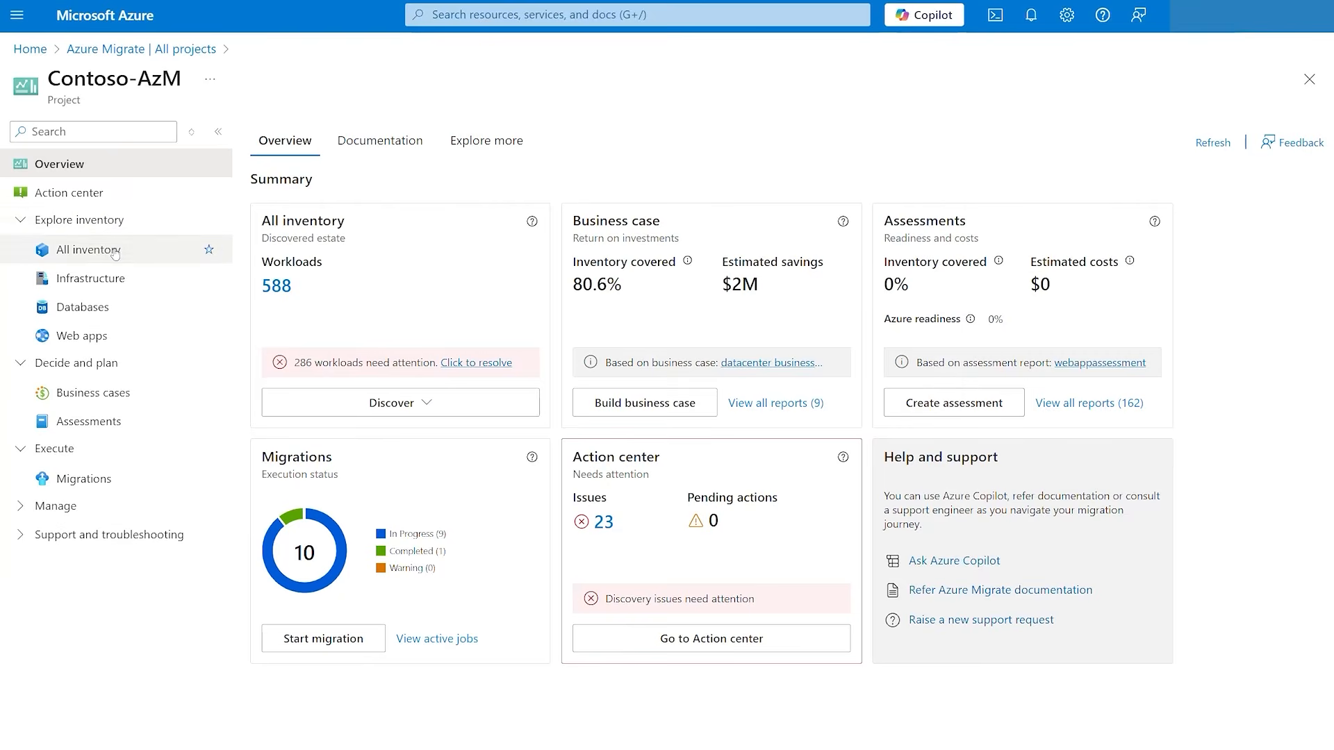
Step: Filter the full inventory to the Web app category, and select Default Web Site under Airsonic-IIS and airsonic.war under Airsonic-Tomcat
{"action": "left_click", "coordinate": [563, 254]}
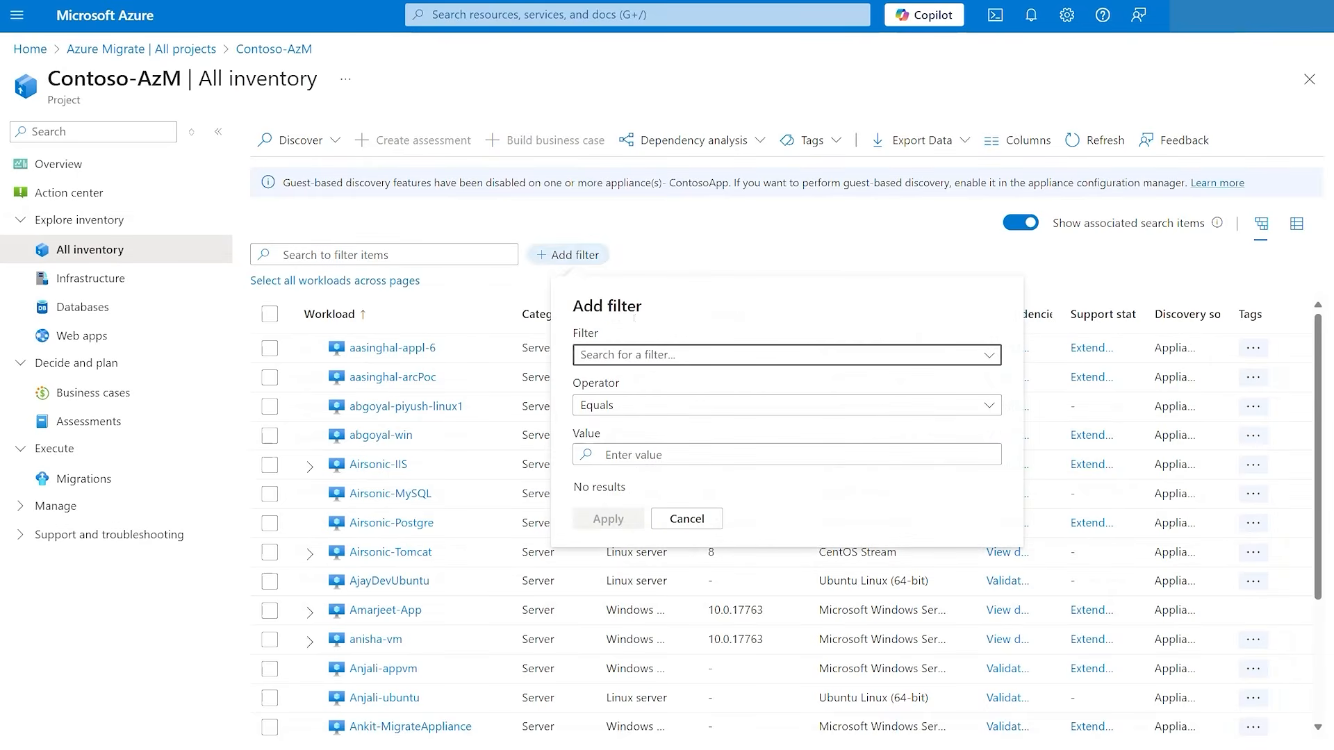
{"action": "left_click", "coordinate": [642, 353]}
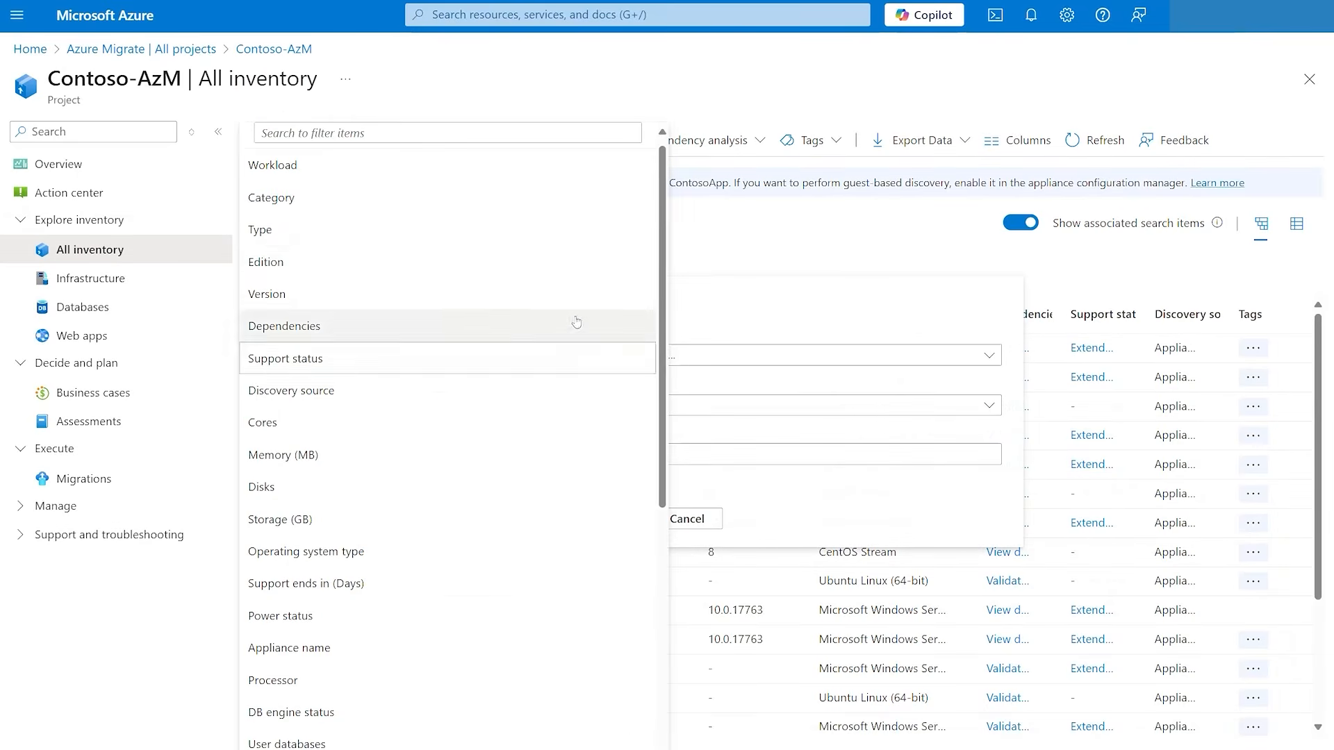
{"action": "left_click", "coordinate": [325, 202]}
{"action": "left_click", "coordinate": [584, 577]}
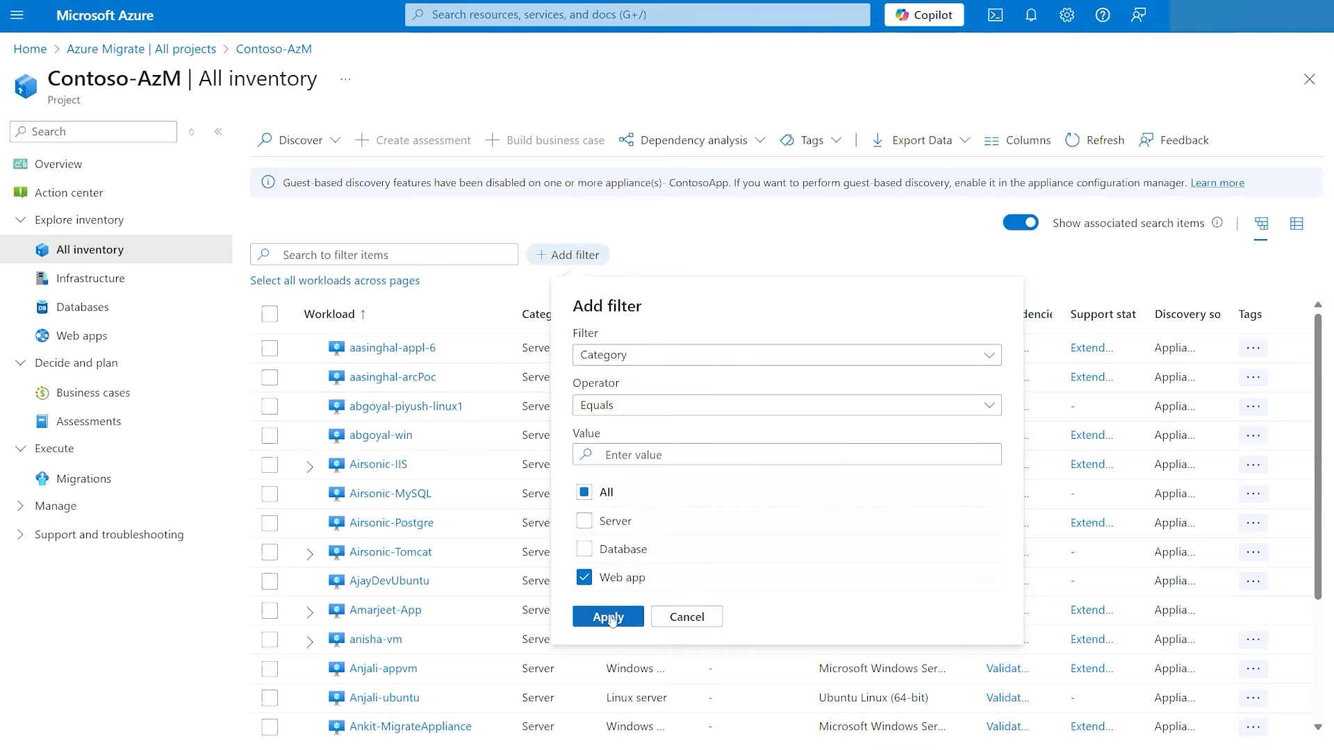
{"action": "left_click", "coordinate": [608, 616]}
{"action": "left_click", "coordinate": [271, 379]}
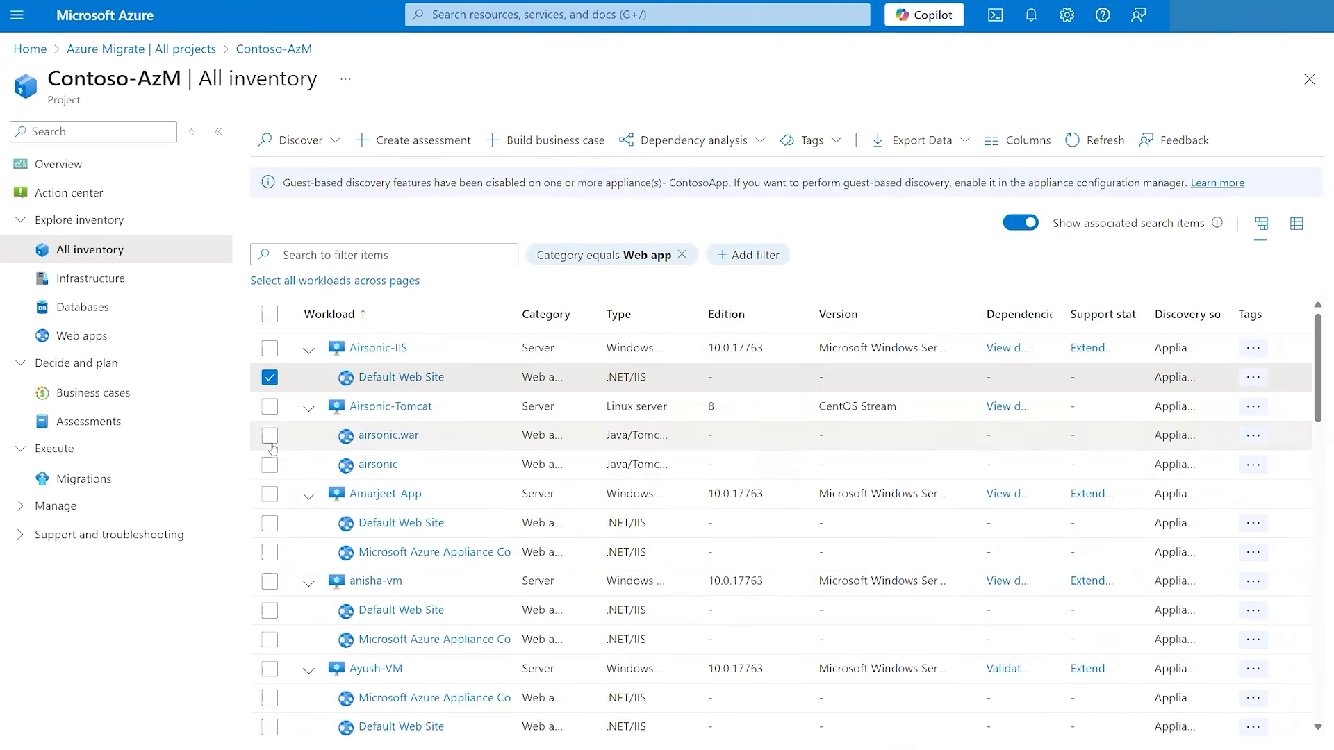
{"action": "left_click", "coordinate": [270, 436]}
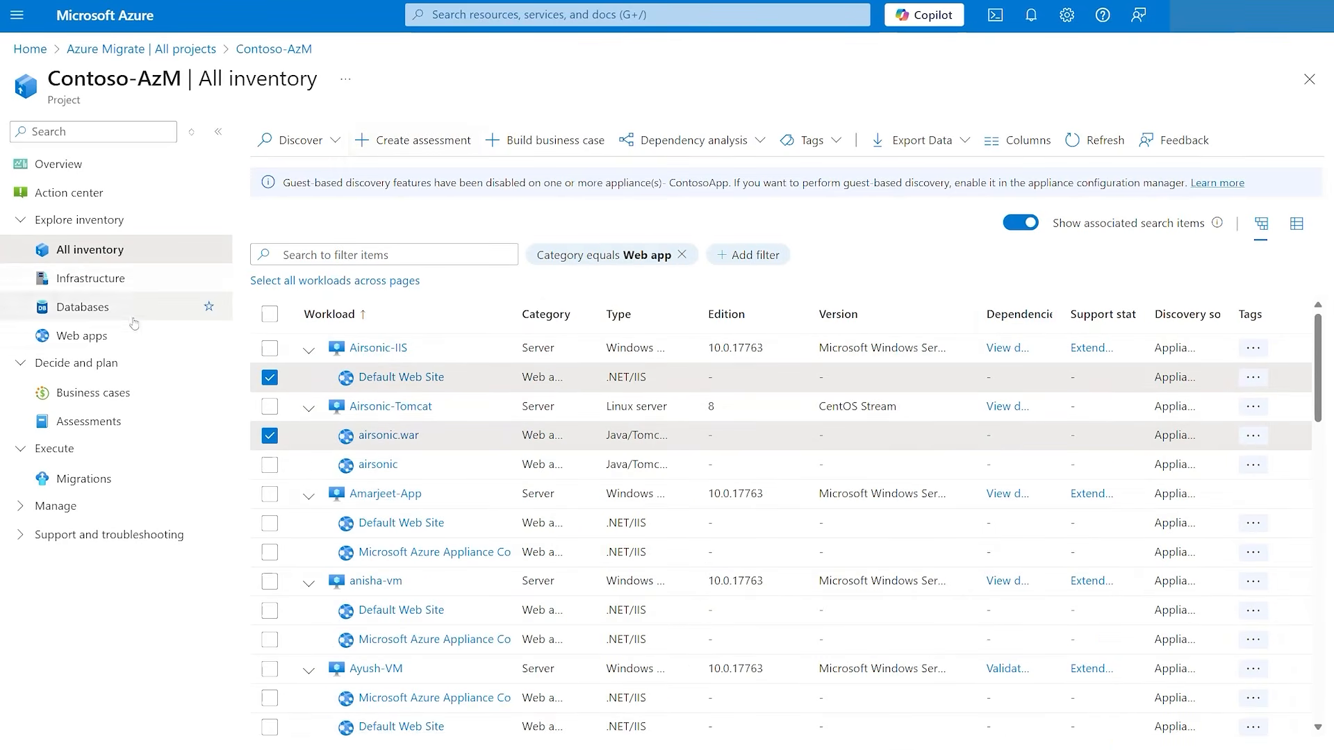
Step: In the project's web apps inventory, select airsonic and the first four IIS web apps
{"action": "left_click", "coordinate": [101, 337]}
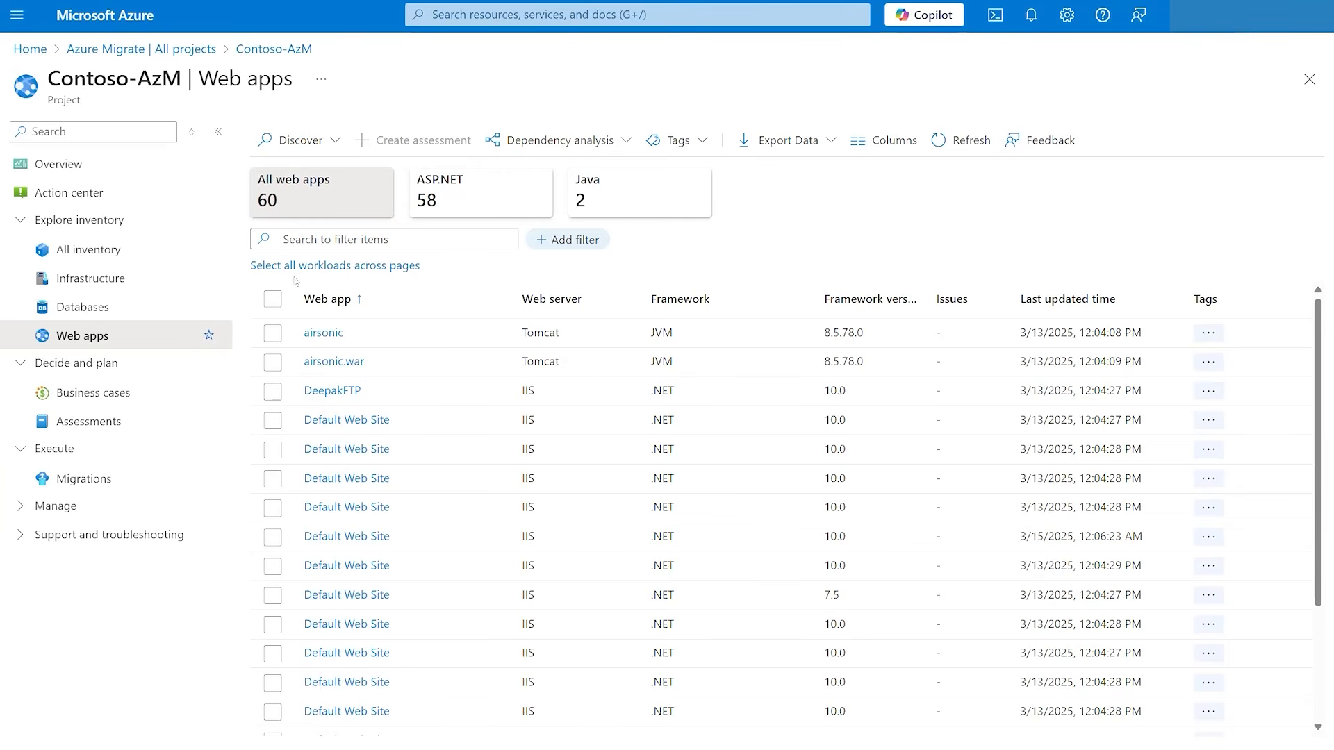
{"action": "left_click", "coordinate": [272, 334]}
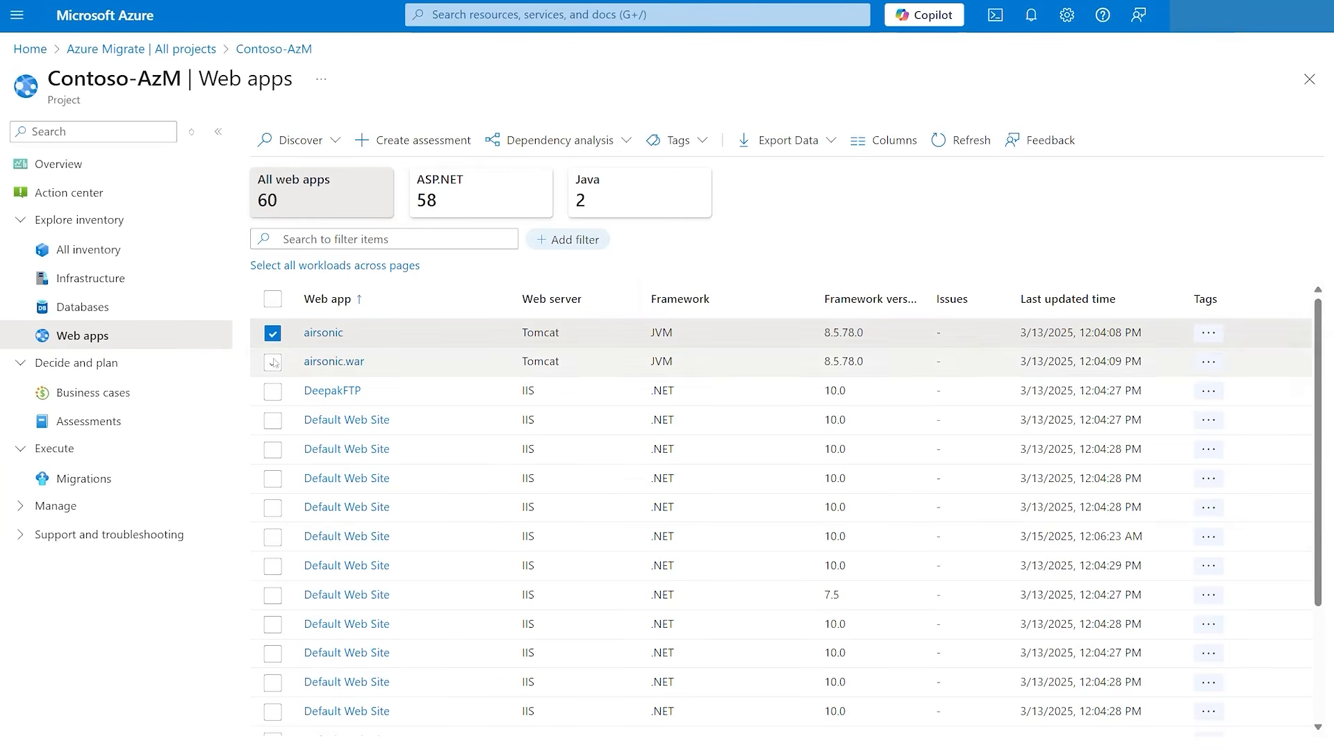
{"action": "left_click", "coordinate": [272, 392]}
{"action": "left_click", "coordinate": [272, 421]}
{"action": "left_click", "coordinate": [272, 449]}
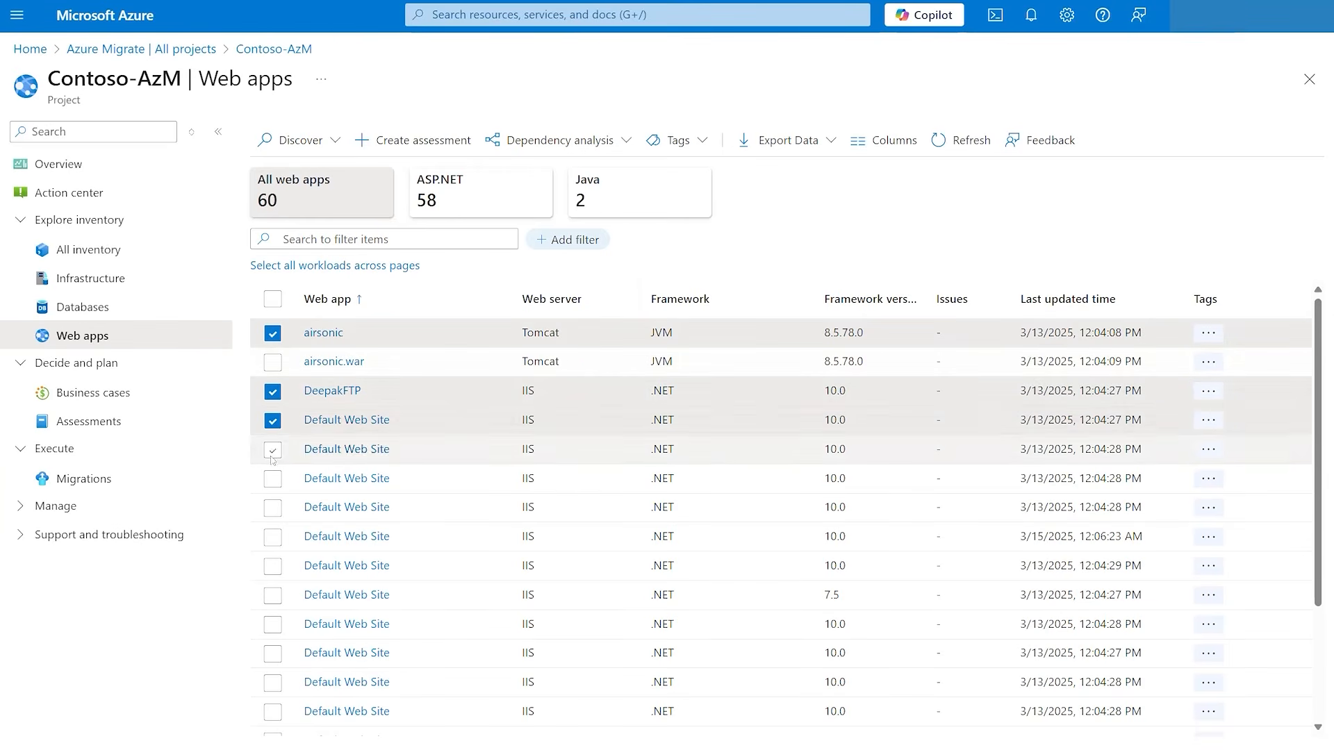
{"action": "left_click", "coordinate": [273, 480]}
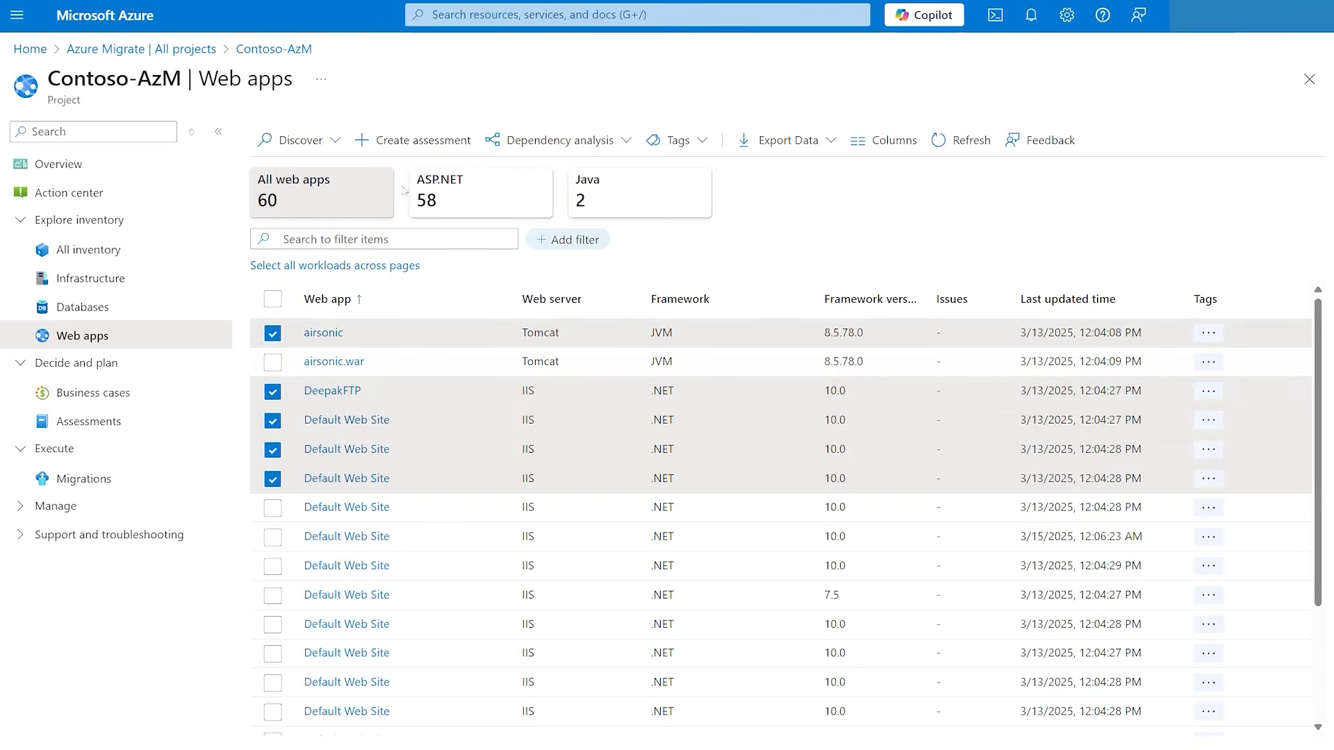
Step: Start an assessment for the selected web apps and name it WebAppAssessment
{"action": "left_click", "coordinate": [419, 145]}
{"action": "left_click", "coordinate": [363, 258]}
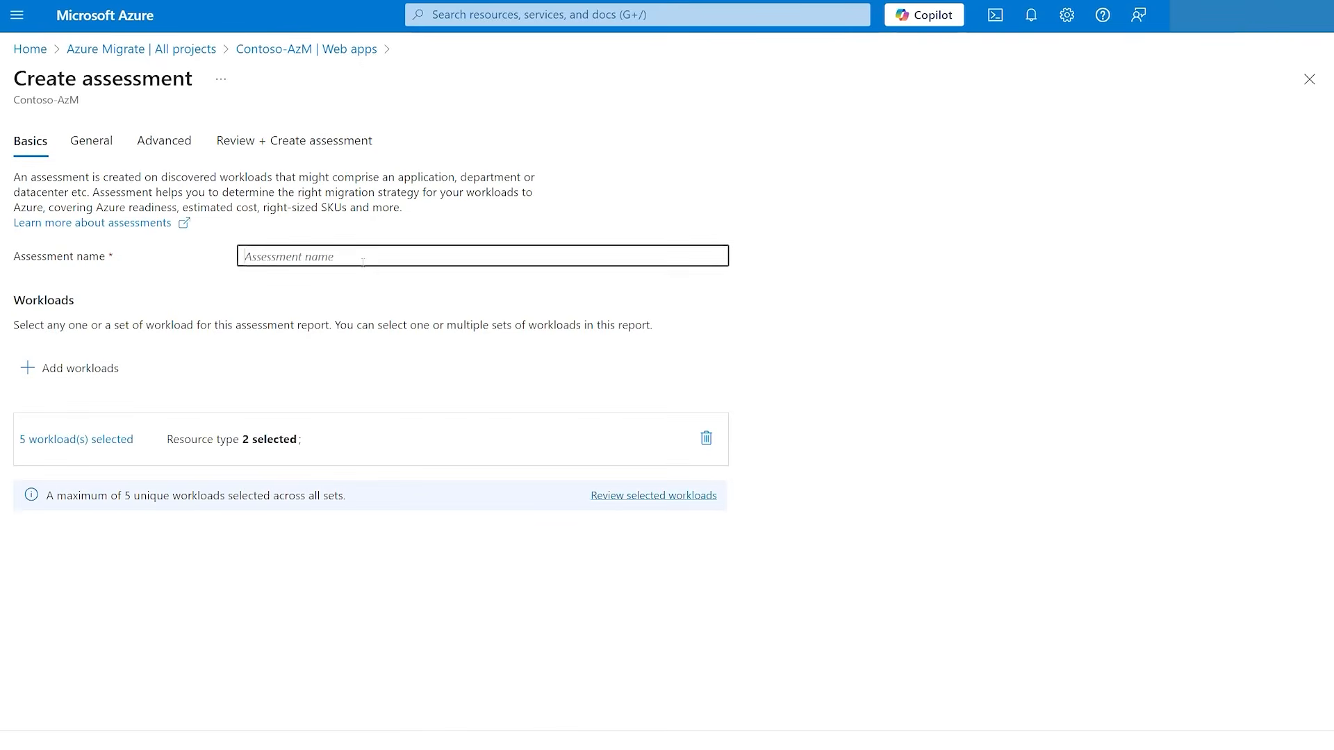
{"action": "type", "text": "WebAppAssessment"}
Step: In the assessment's general settings, choose Production as the default environment and Pay-As-You-Go as the program/offer
{"action": "left_click", "coordinate": [104, 140]}
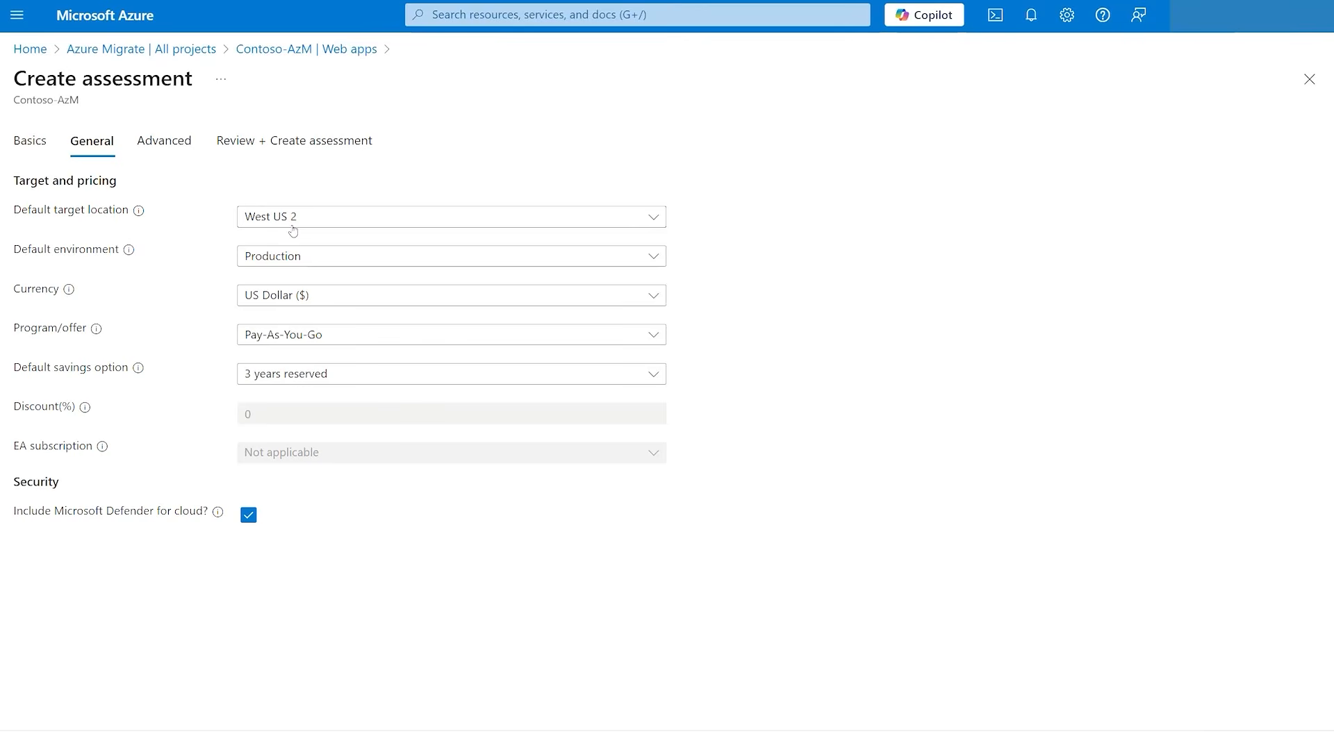
{"action": "left_click", "coordinate": [286, 261]}
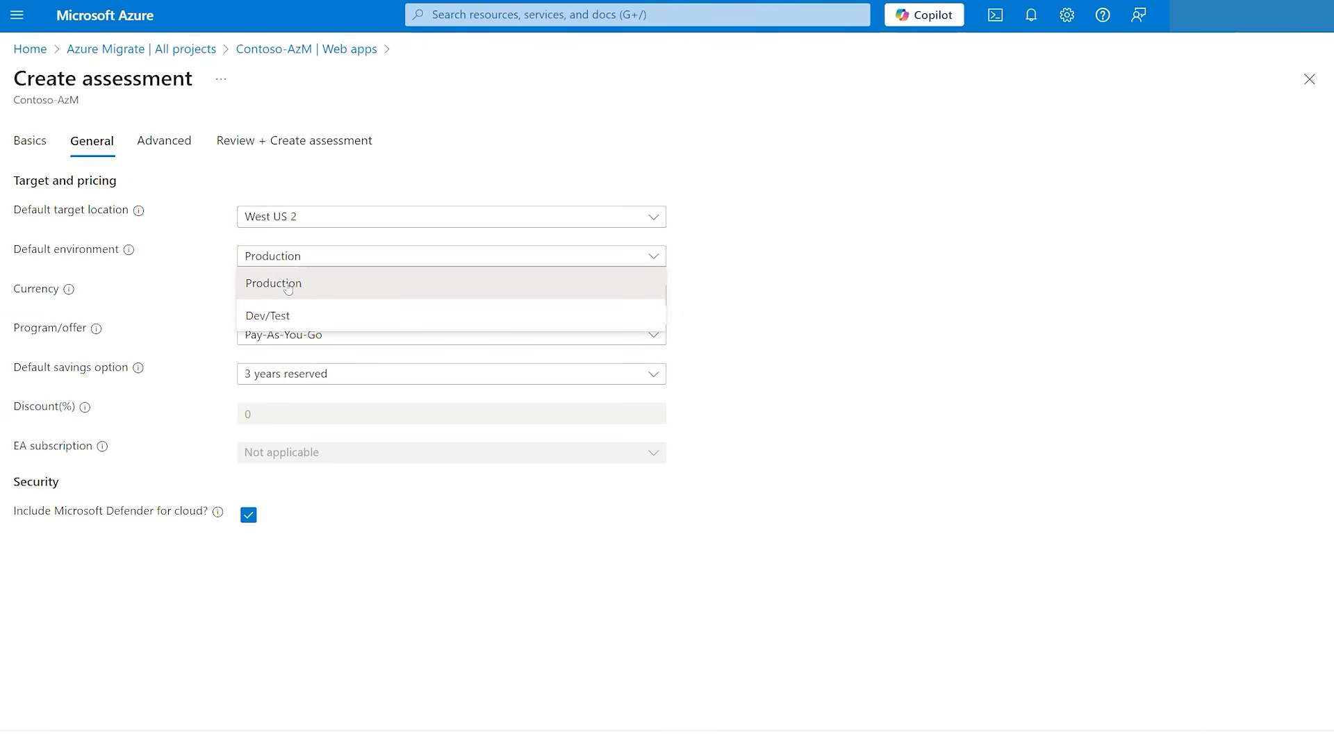
{"action": "left_click", "coordinate": [288, 289]}
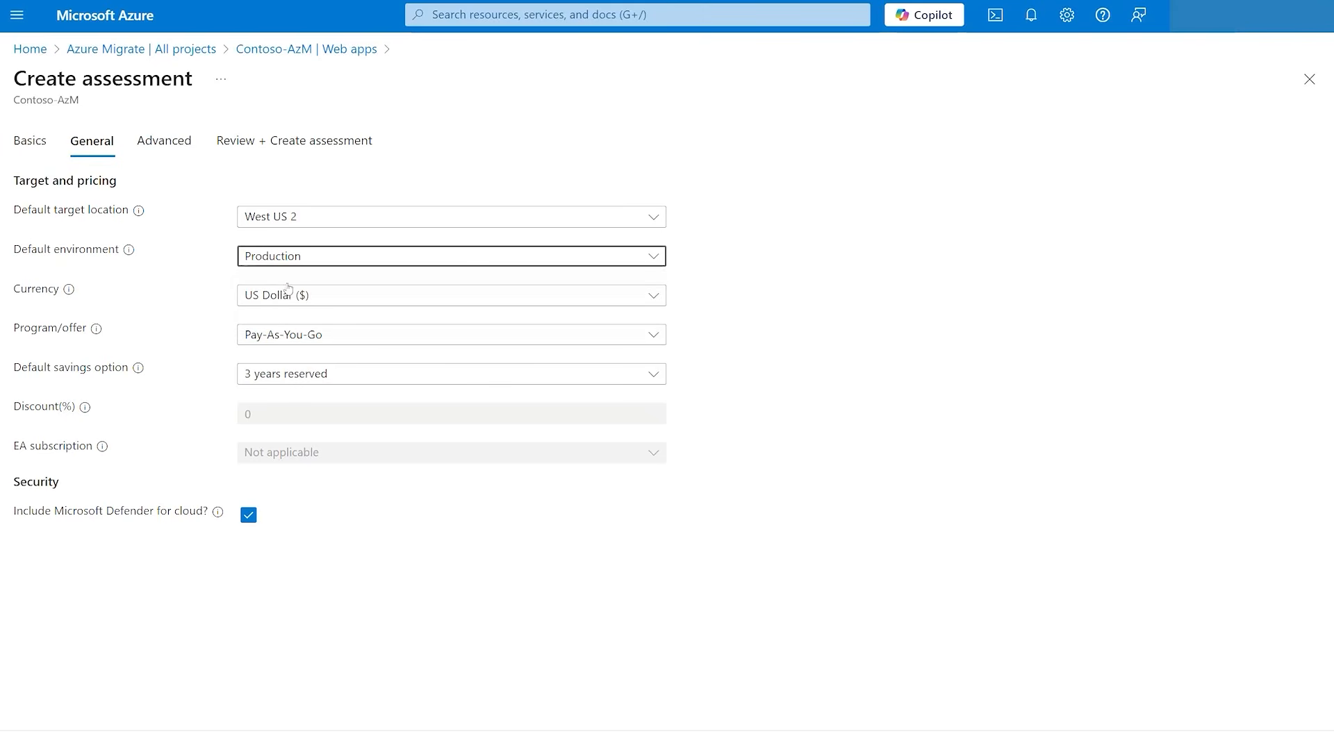
{"action": "left_click", "coordinate": [299, 337]}
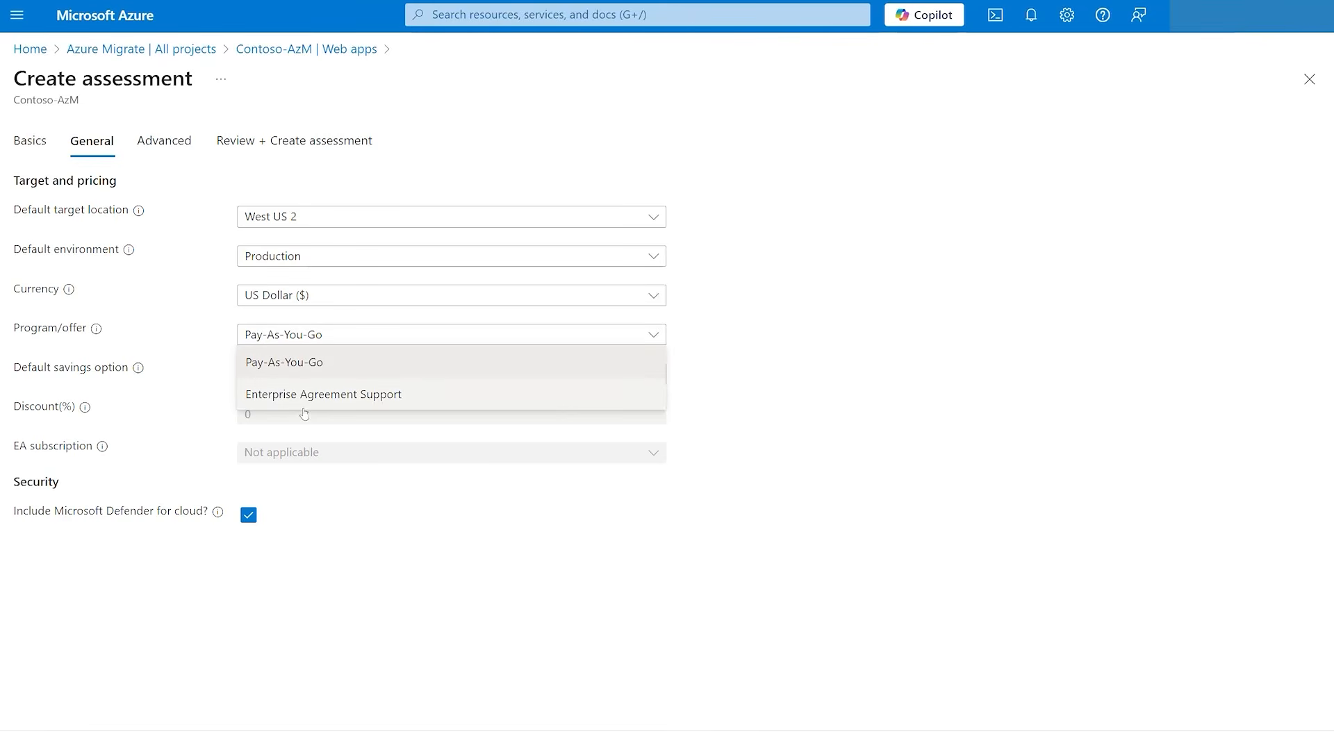
{"action": "left_click", "coordinate": [312, 371]}
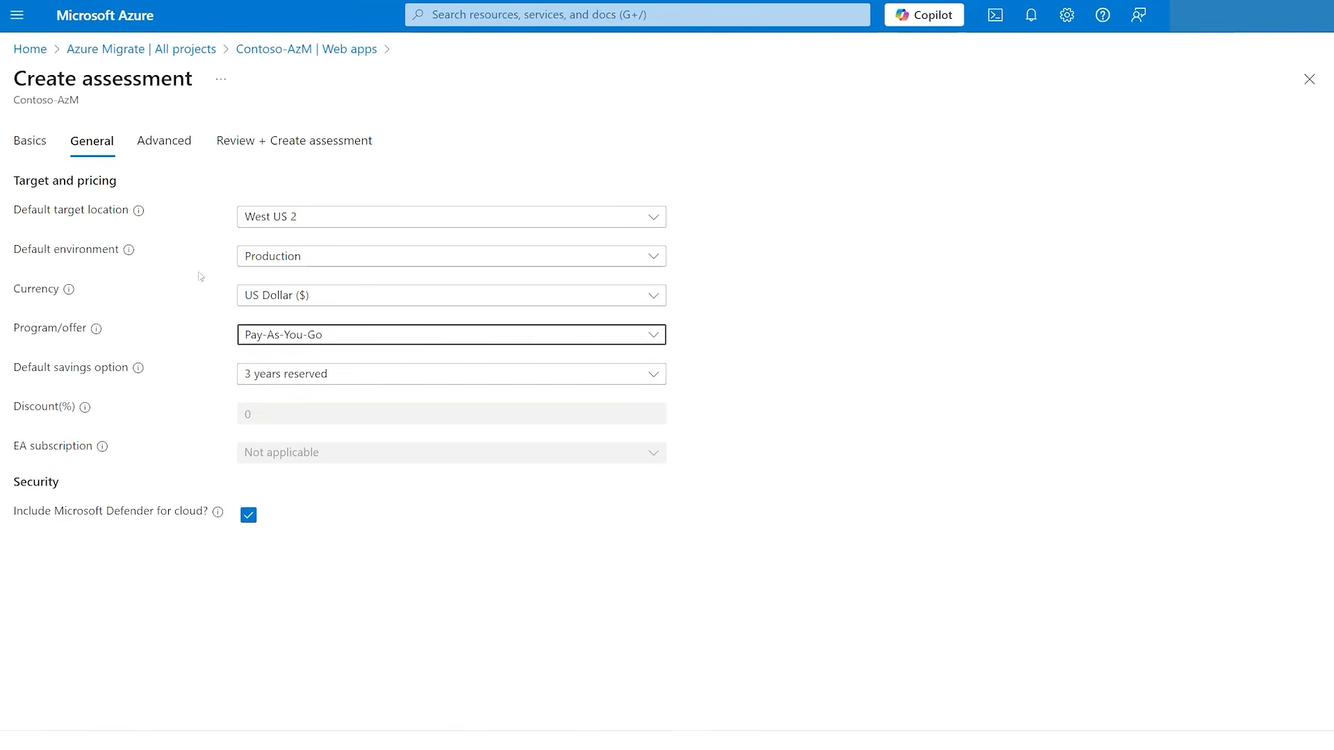
Step: Open the advanced web application (Java/ASP.Net) settings and examine the available target services
{"action": "left_click", "coordinate": [174, 151]}
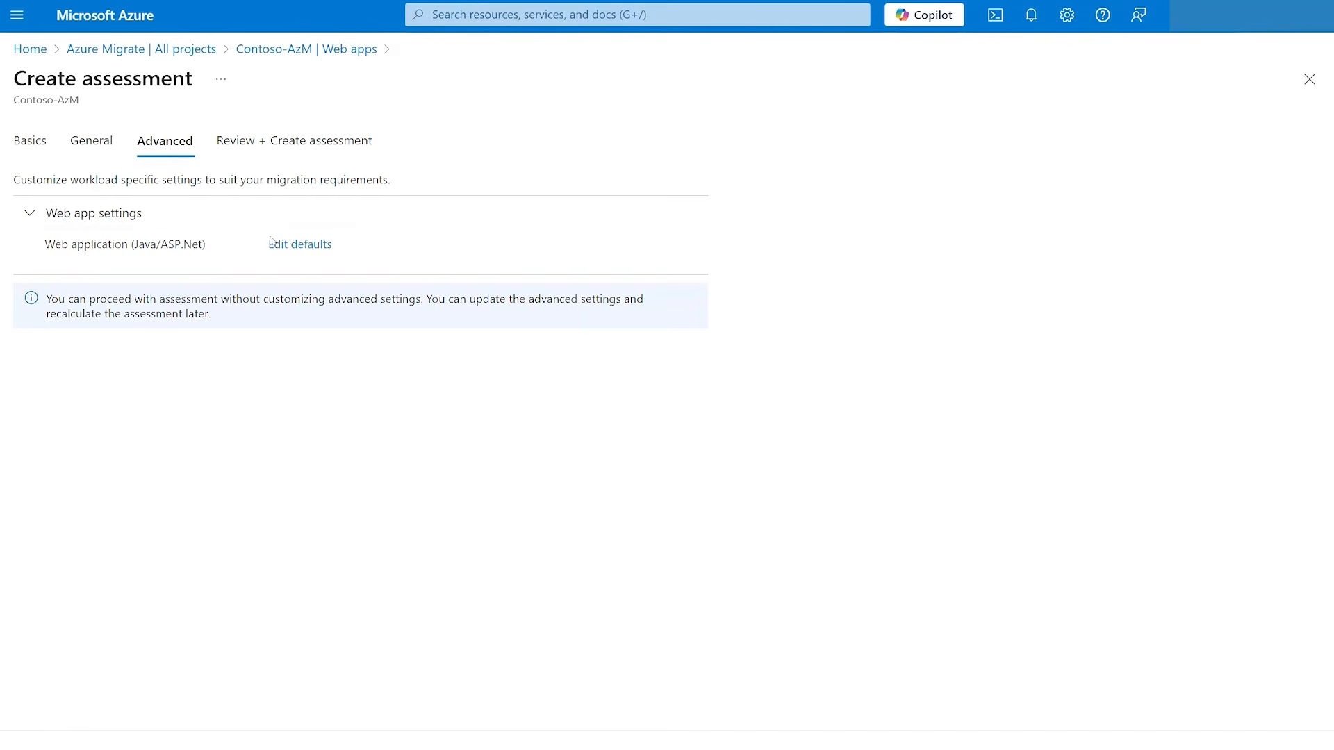
{"action": "left_click", "coordinate": [299, 245]}
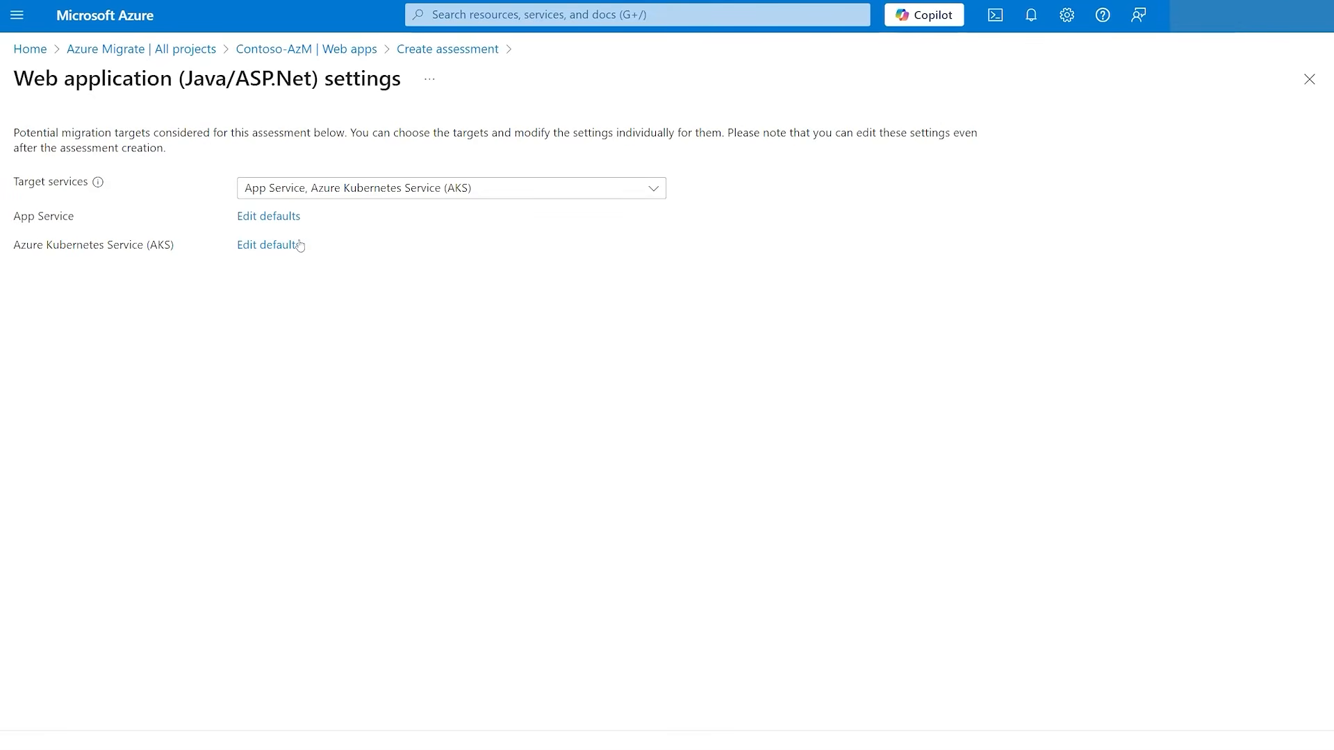
{"action": "left_click", "coordinate": [387, 196]}
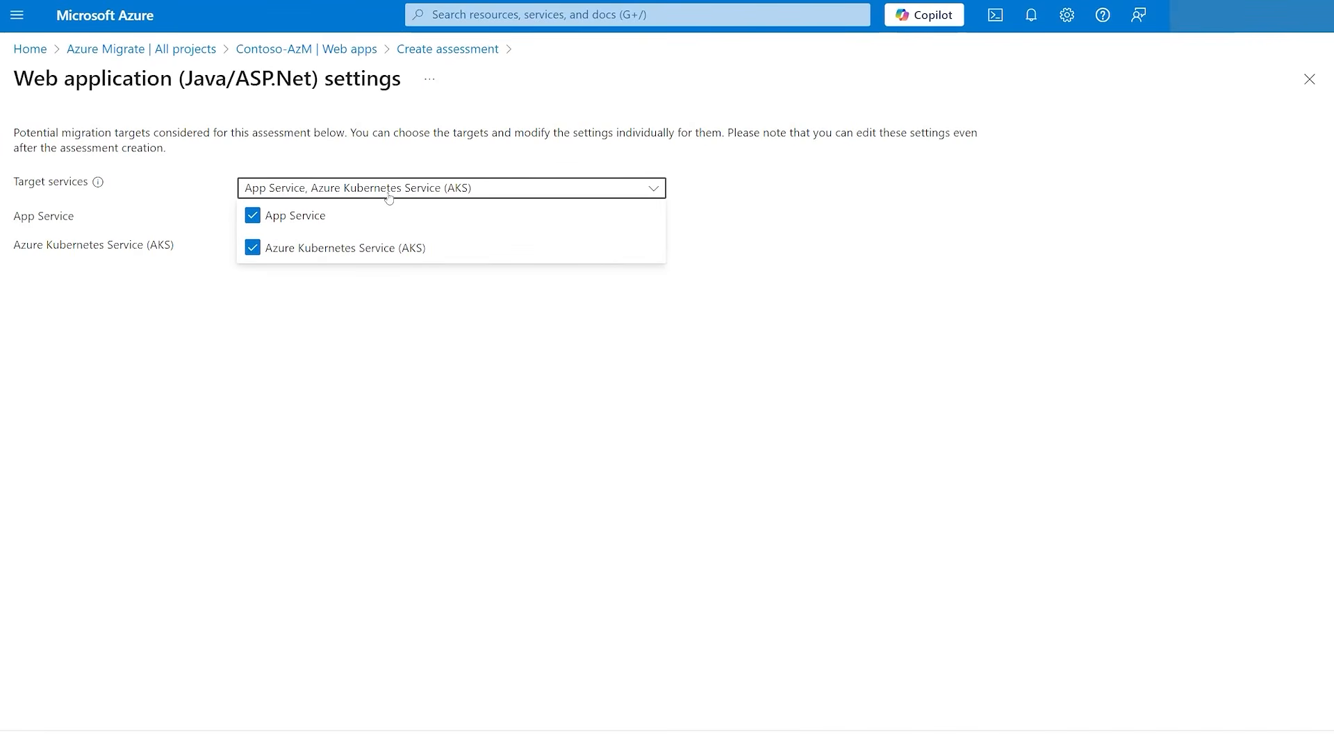
{"action": "left_click", "coordinate": [387, 195]}
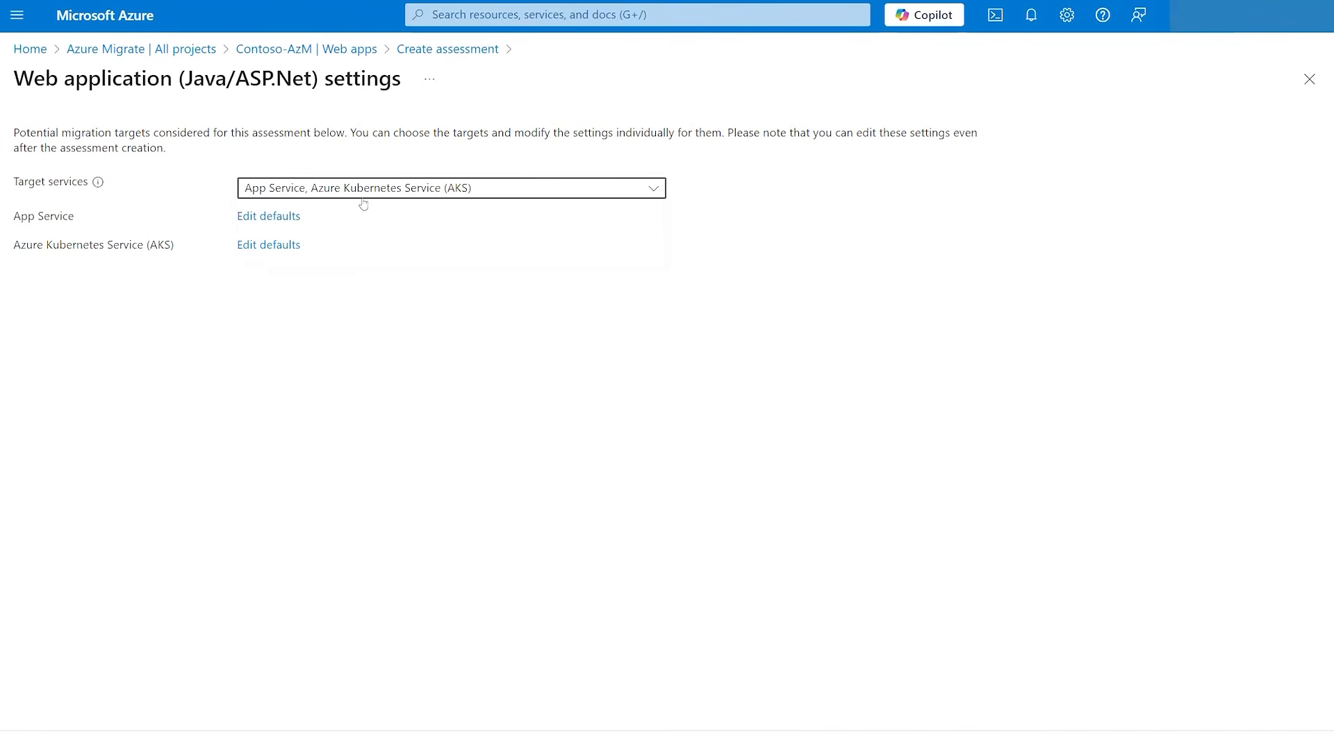
Step: Examine the category options in the Azure Kubernetes Service defaults, and return to the assessment's advanced settings
{"action": "left_click", "coordinate": [289, 247]}
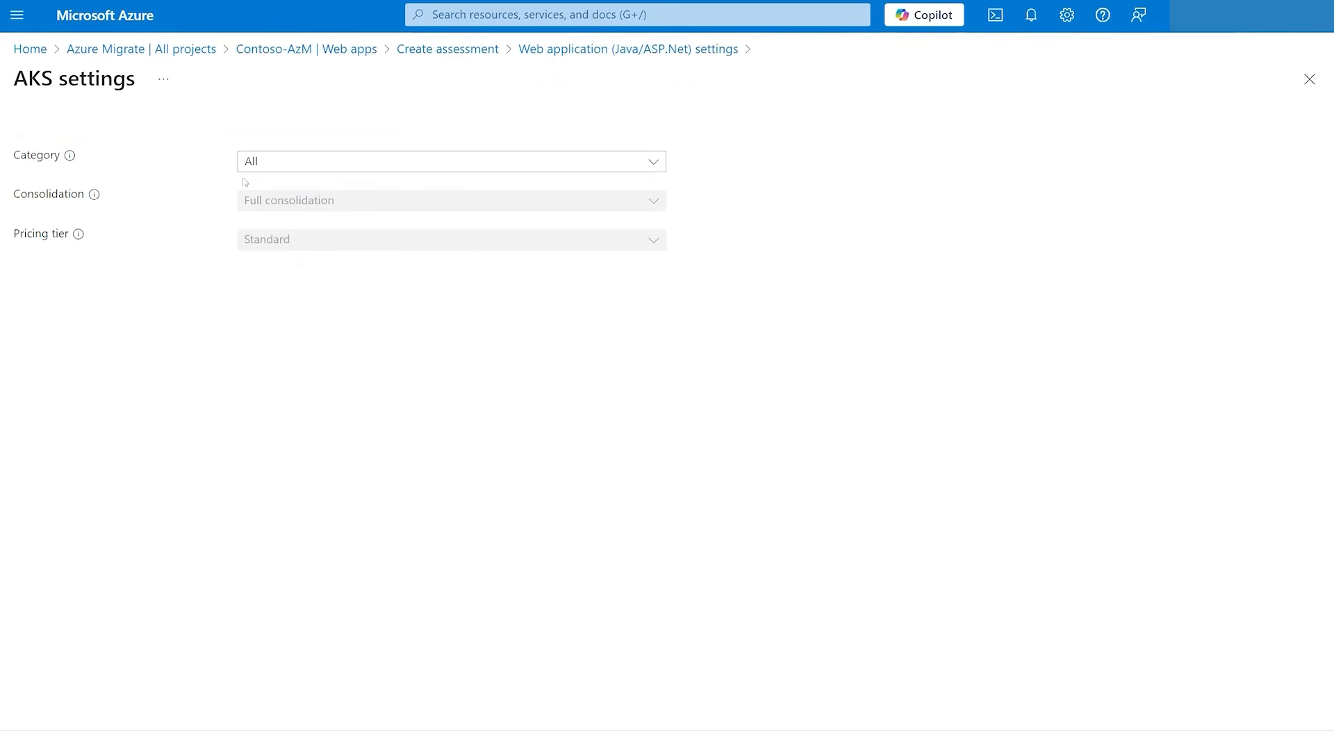
{"action": "left_click", "coordinate": [294, 166]}
{"action": "left_click", "coordinate": [294, 169]}
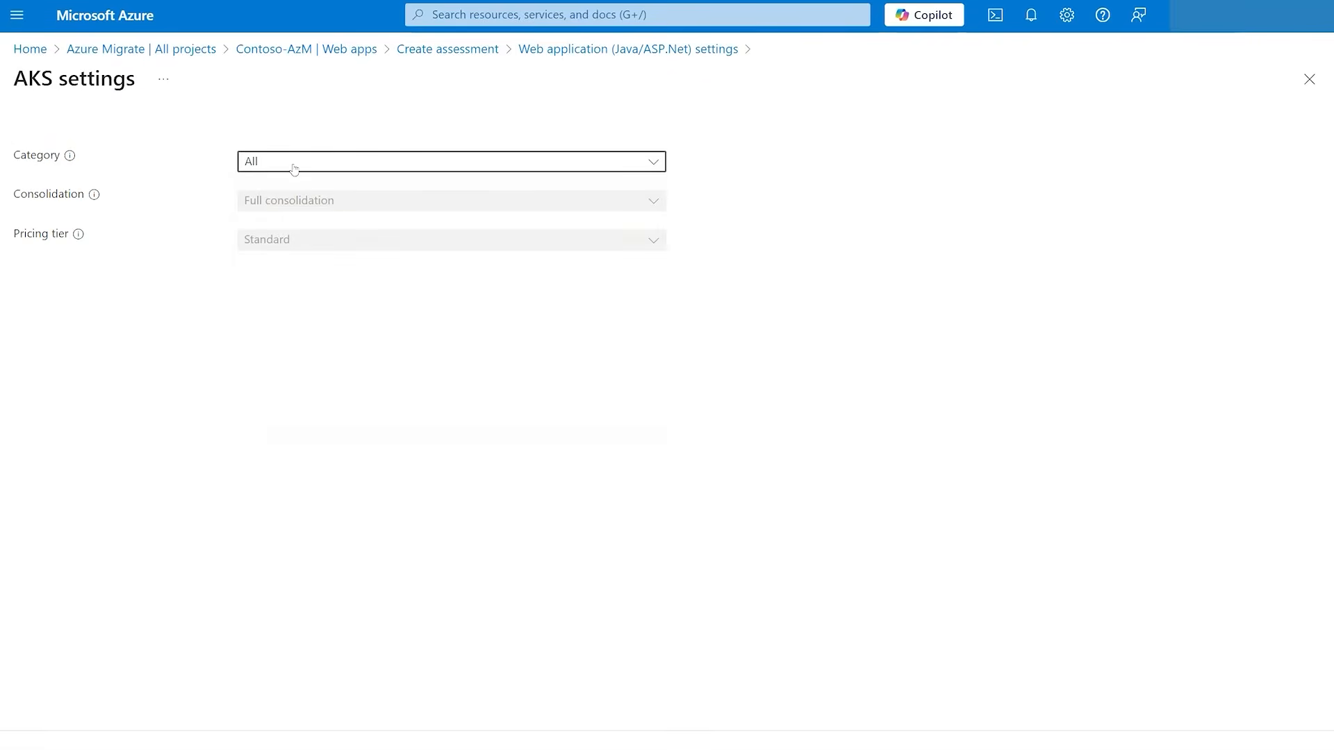
{"action": "left_click", "coordinate": [581, 53]}
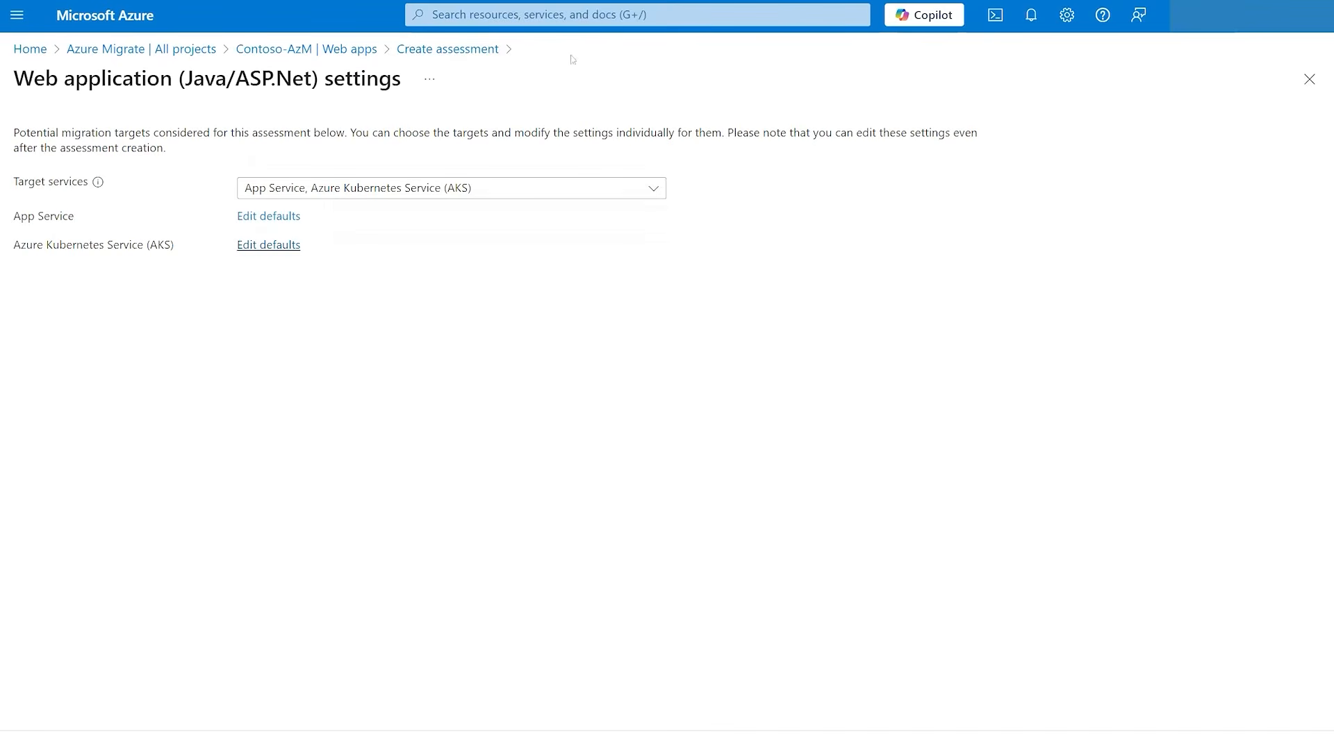
{"action": "left_click", "coordinate": [447, 50]}
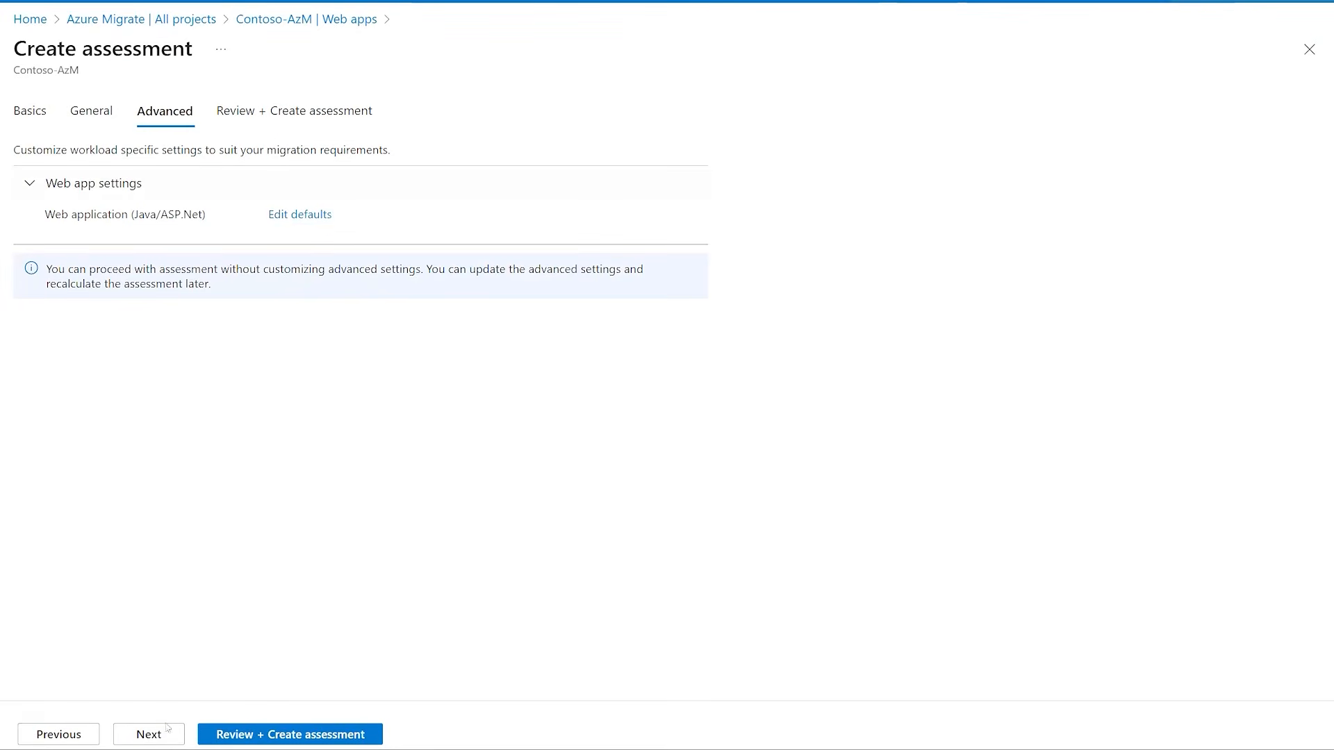
Step: Review the assessment summary and create the assessment
{"action": "left_click", "coordinate": [141, 738]}
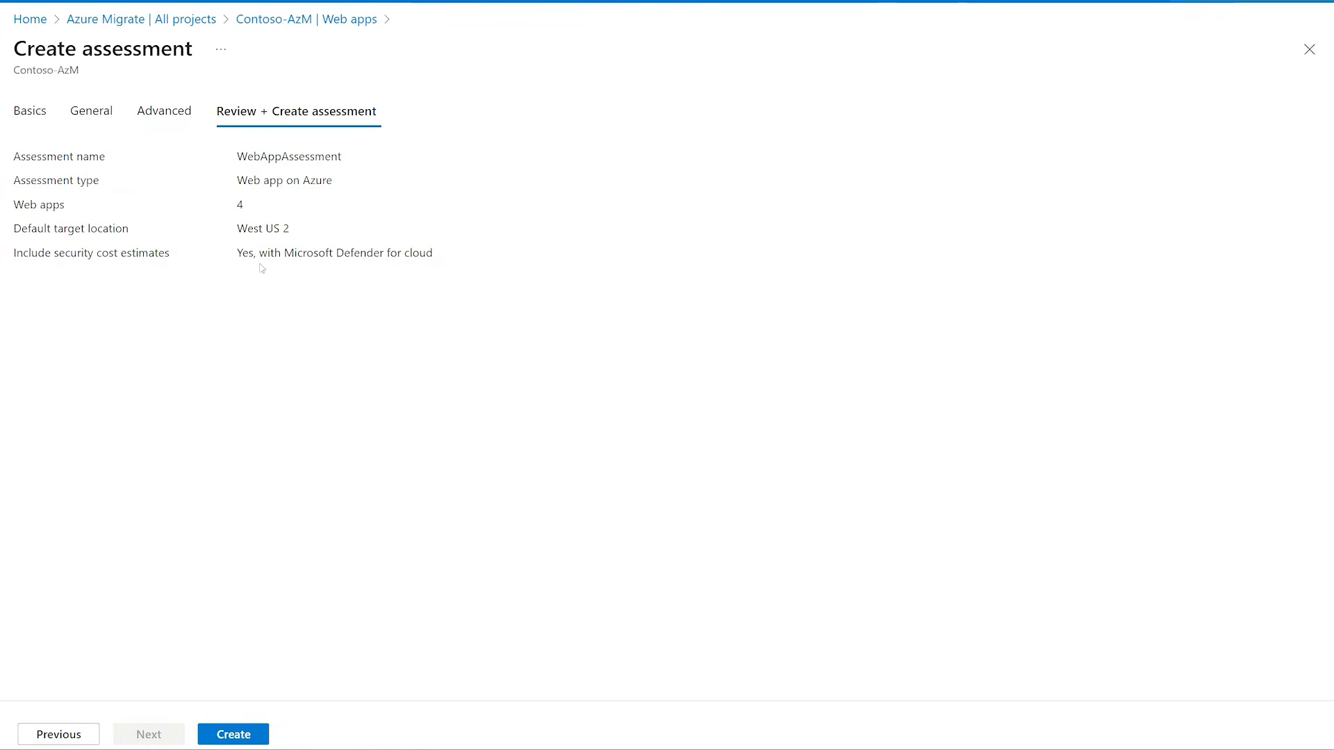
{"action": "left_click", "coordinate": [221, 729]}
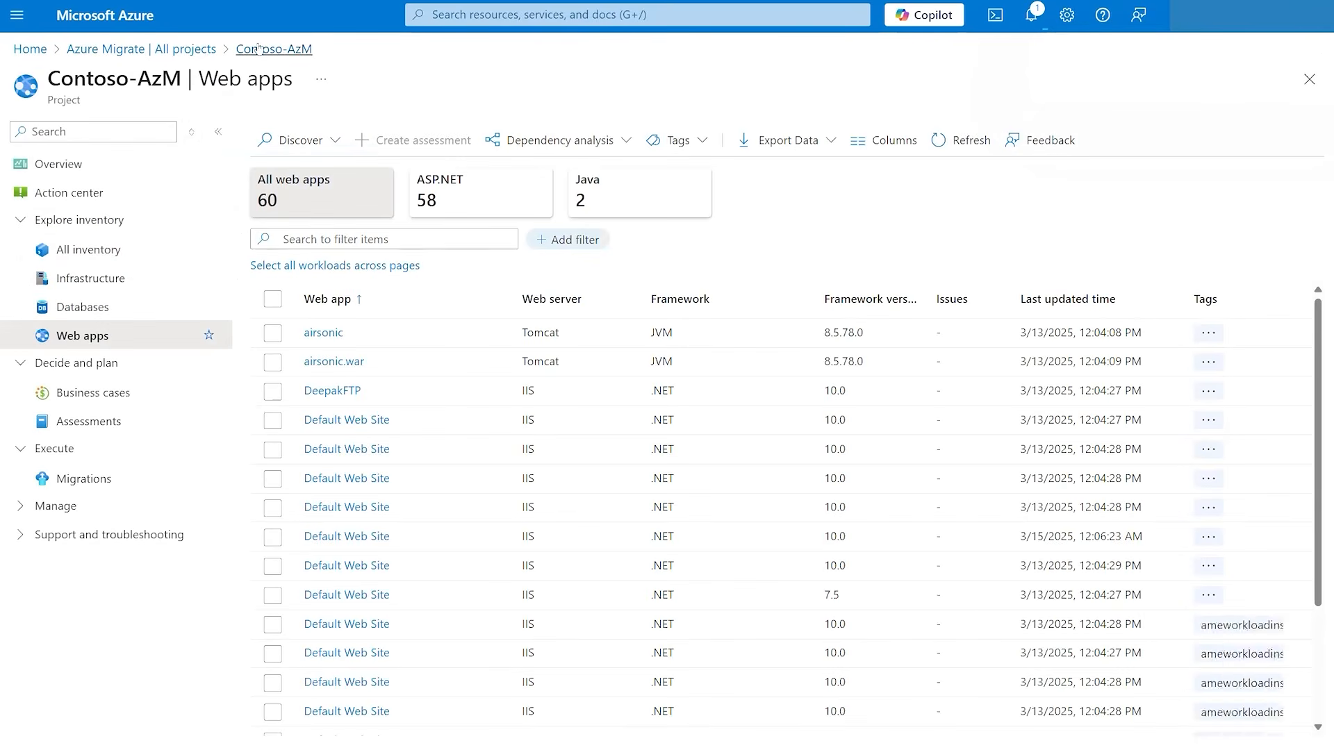
Step: Show all of the project's assessments and filter them by type equals Web app on Azure
{"action": "left_click", "coordinate": [100, 425]}
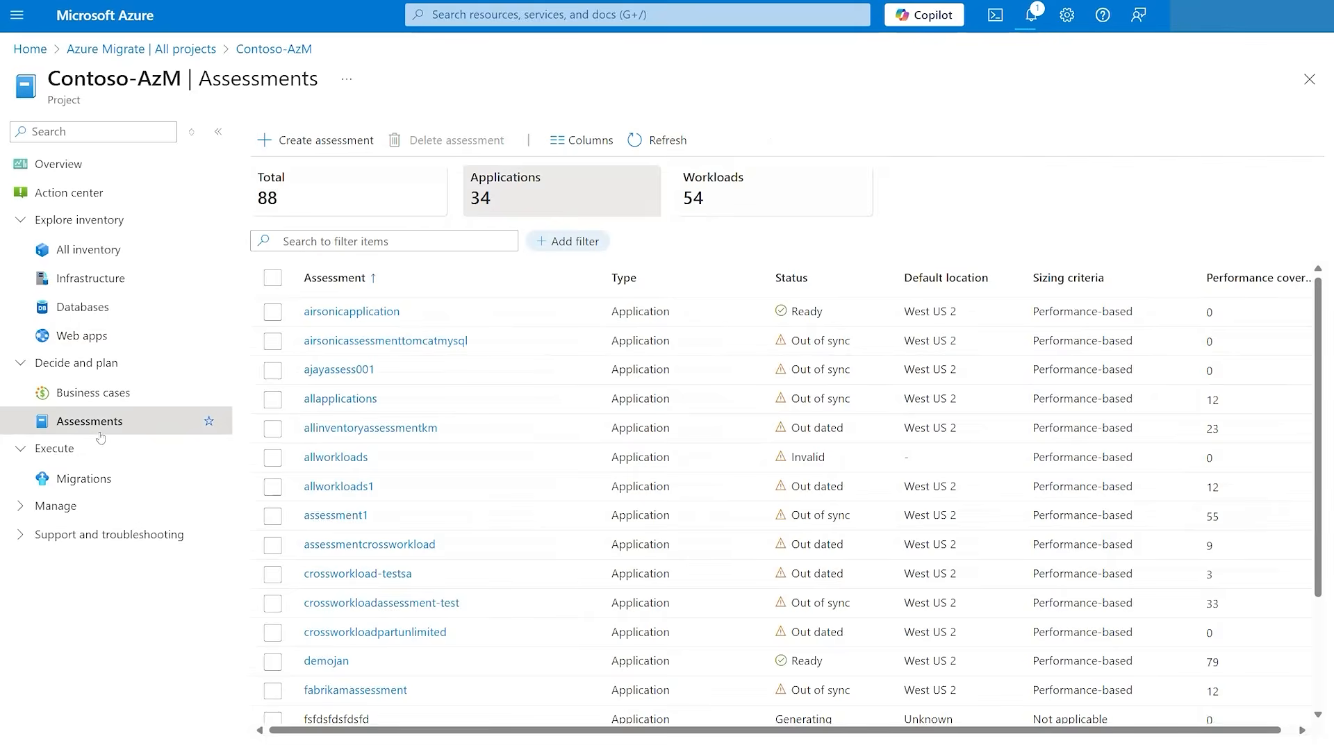
{"action": "left_click", "coordinate": [293, 182]}
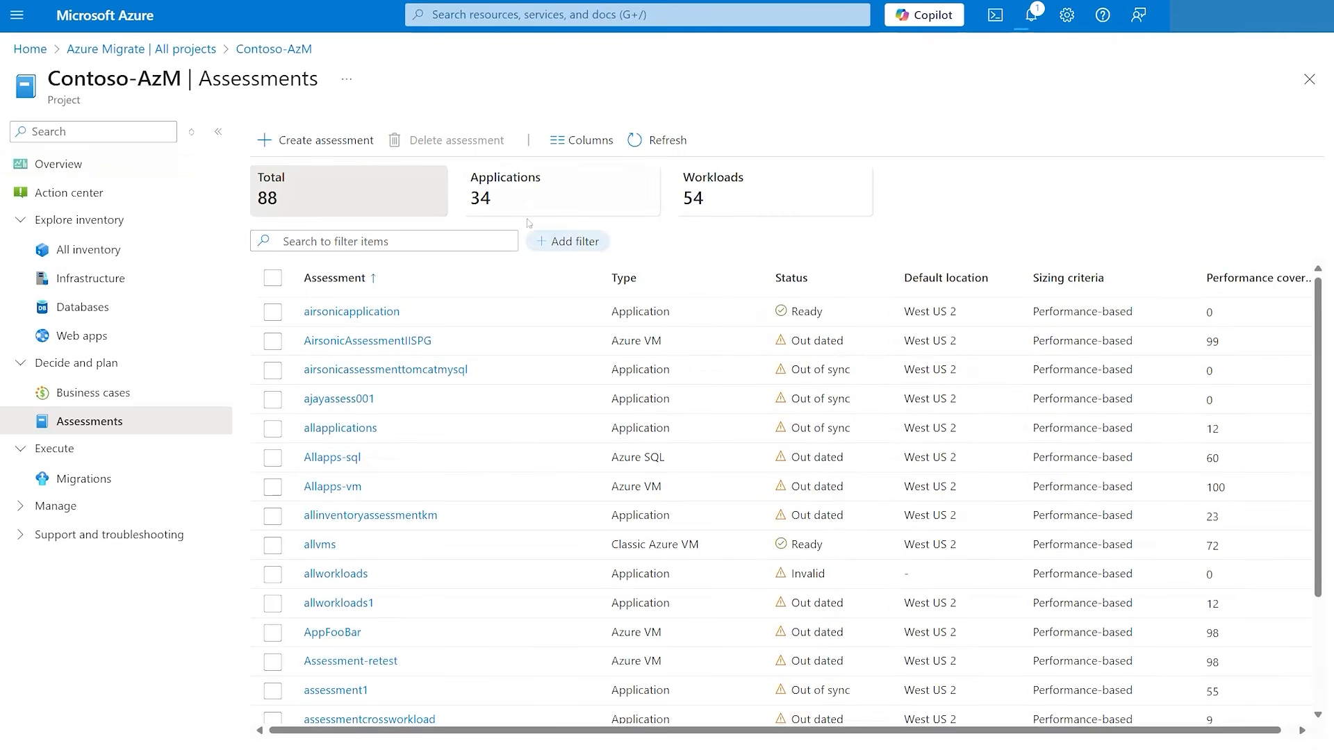
{"action": "left_click", "coordinate": [573, 243]}
{"action": "left_click", "coordinate": [660, 341]}
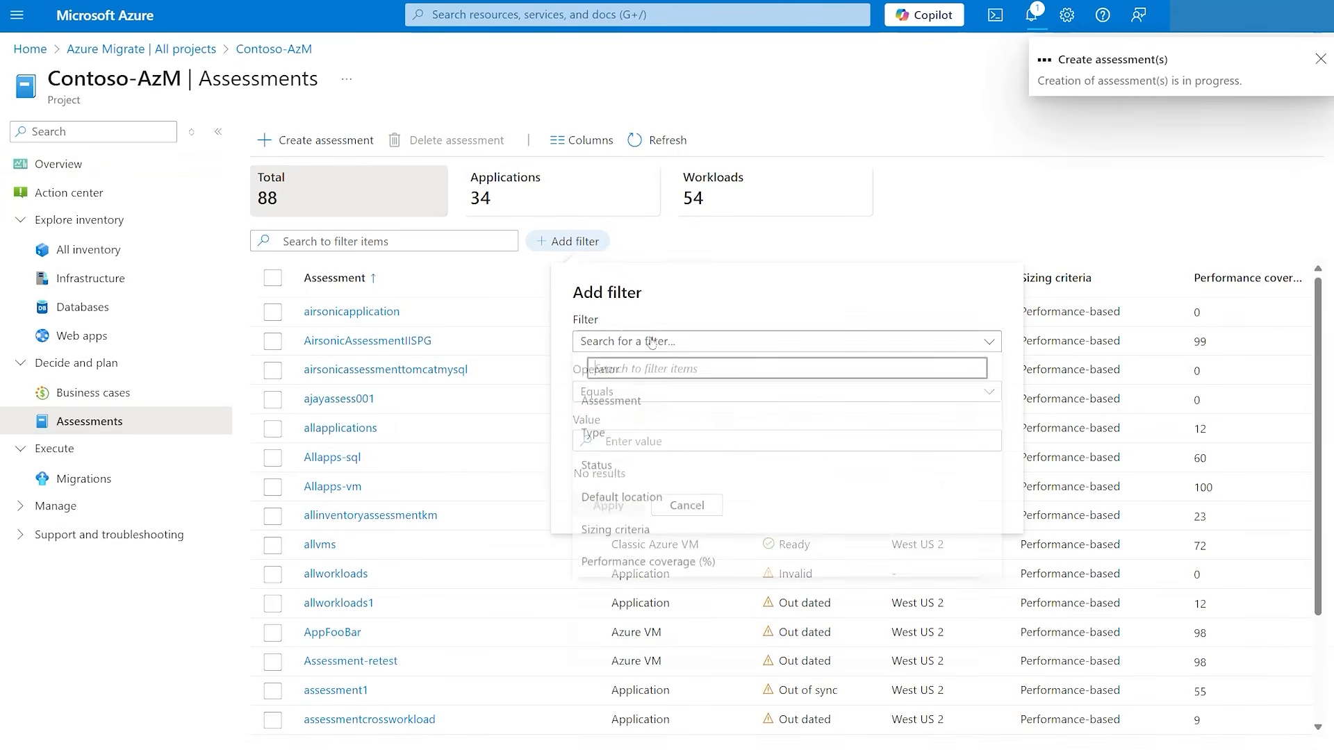
{"action": "left_click", "coordinate": [673, 444]}
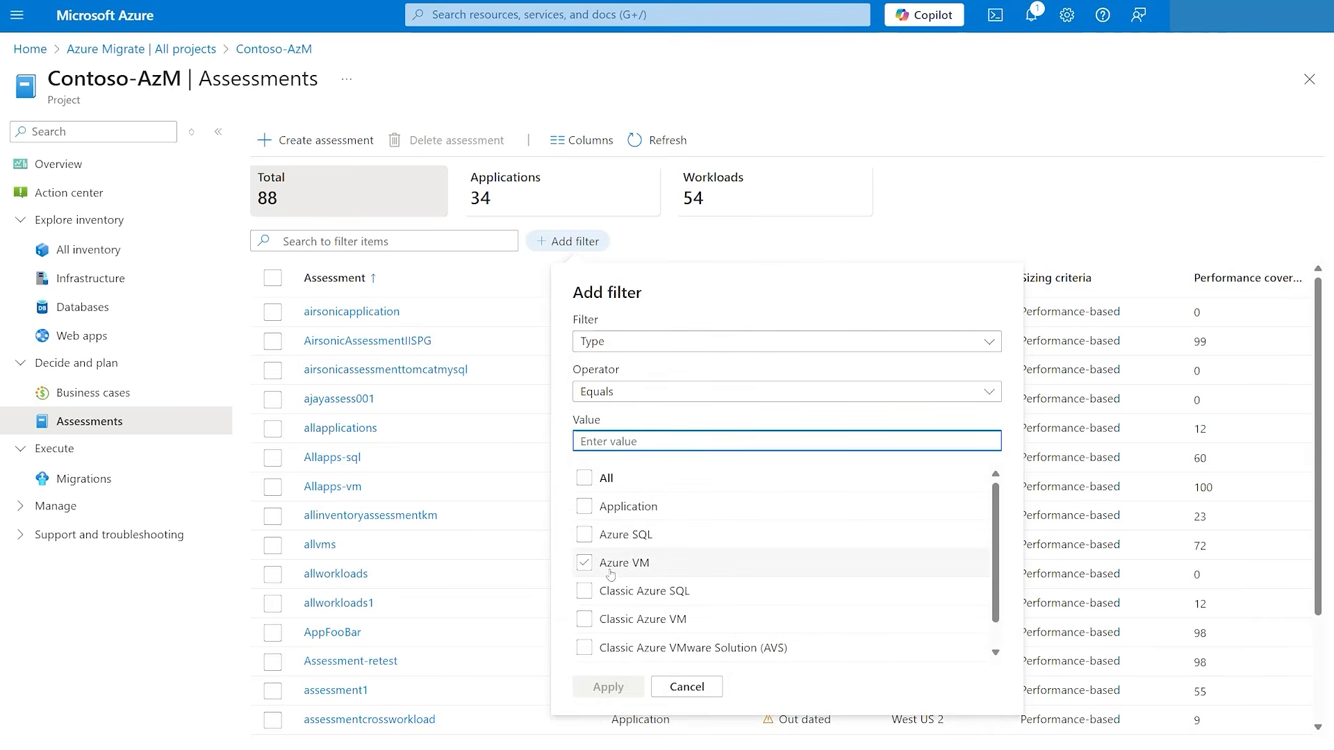
{"action": "scroll", "coordinate": [612, 555], "scroll_direction": "down", "scroll_amount": 1}
{"action": "left_click", "coordinate": [585, 649]}
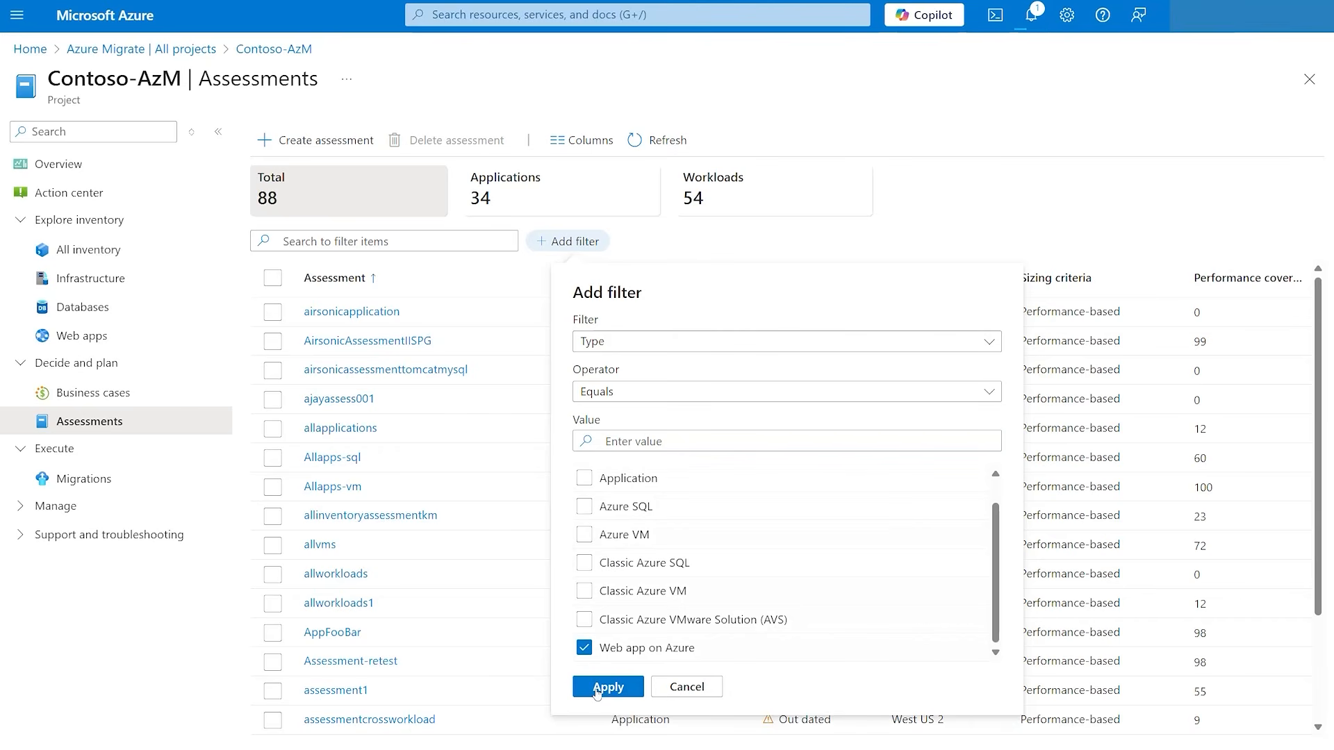
{"action": "left_click", "coordinate": [608, 688]}
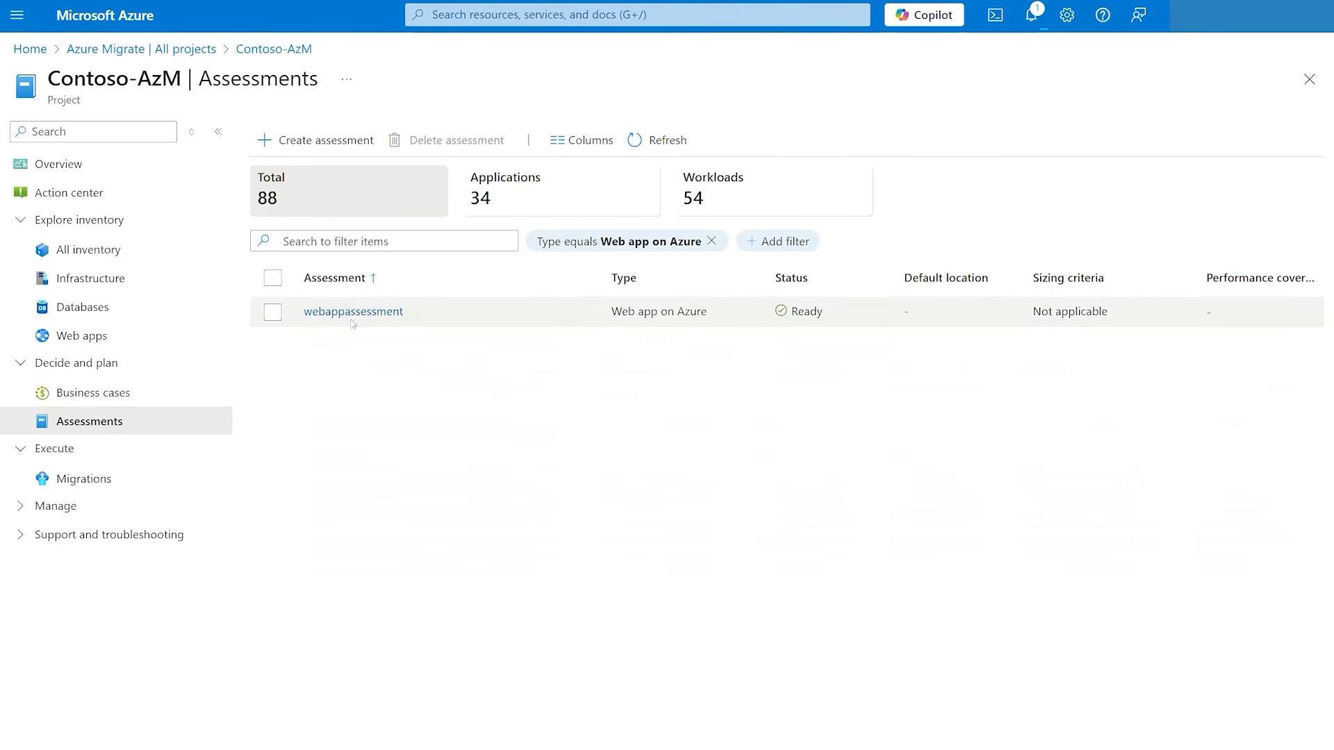
Step: Open the webappassessment report and examine the readiness and monthly cost estimate of the recommended path
{"action": "left_click", "coordinate": [355, 312]}
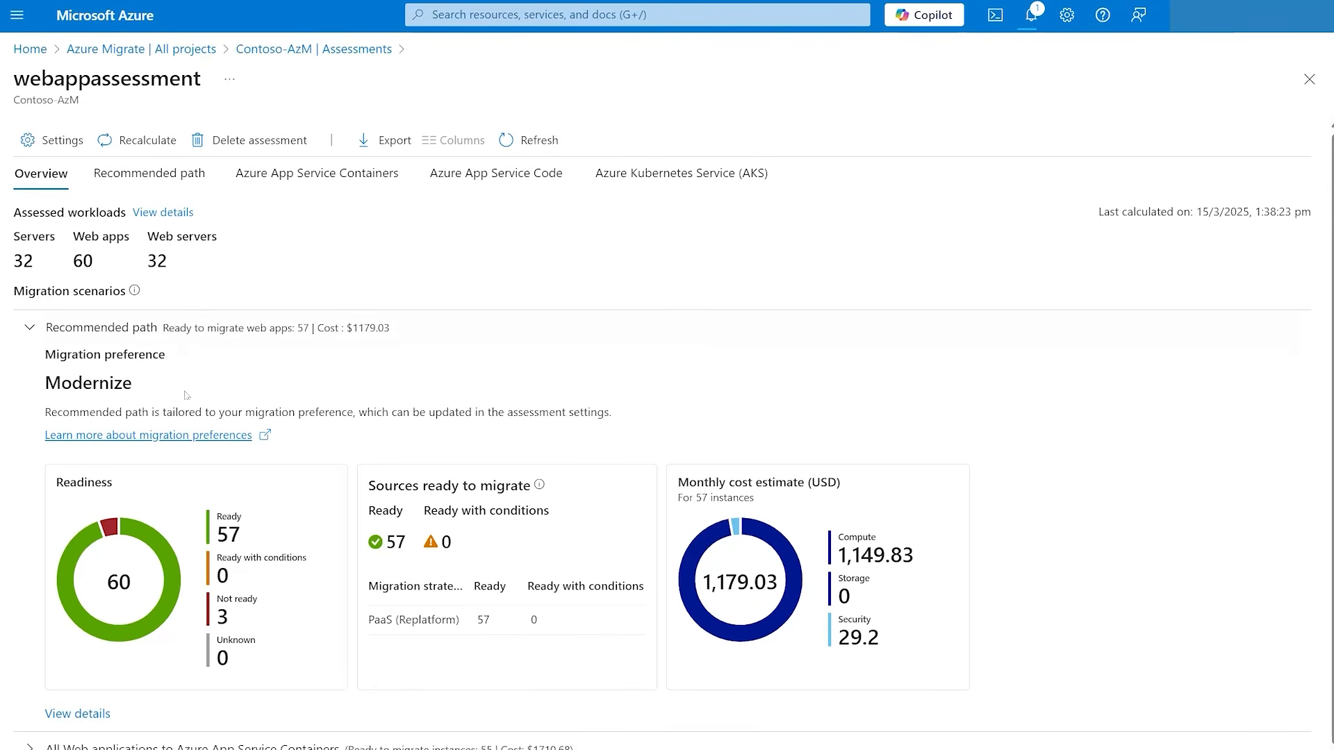
{"action": "mouse_move", "coordinate": [159, 588]}
{"action": "mouse_move", "coordinate": [794, 578]}
Step: Open the recommended path details and examine the readiness, cost and plans for web apps to App Service code
{"action": "left_click", "coordinate": [84, 715]}
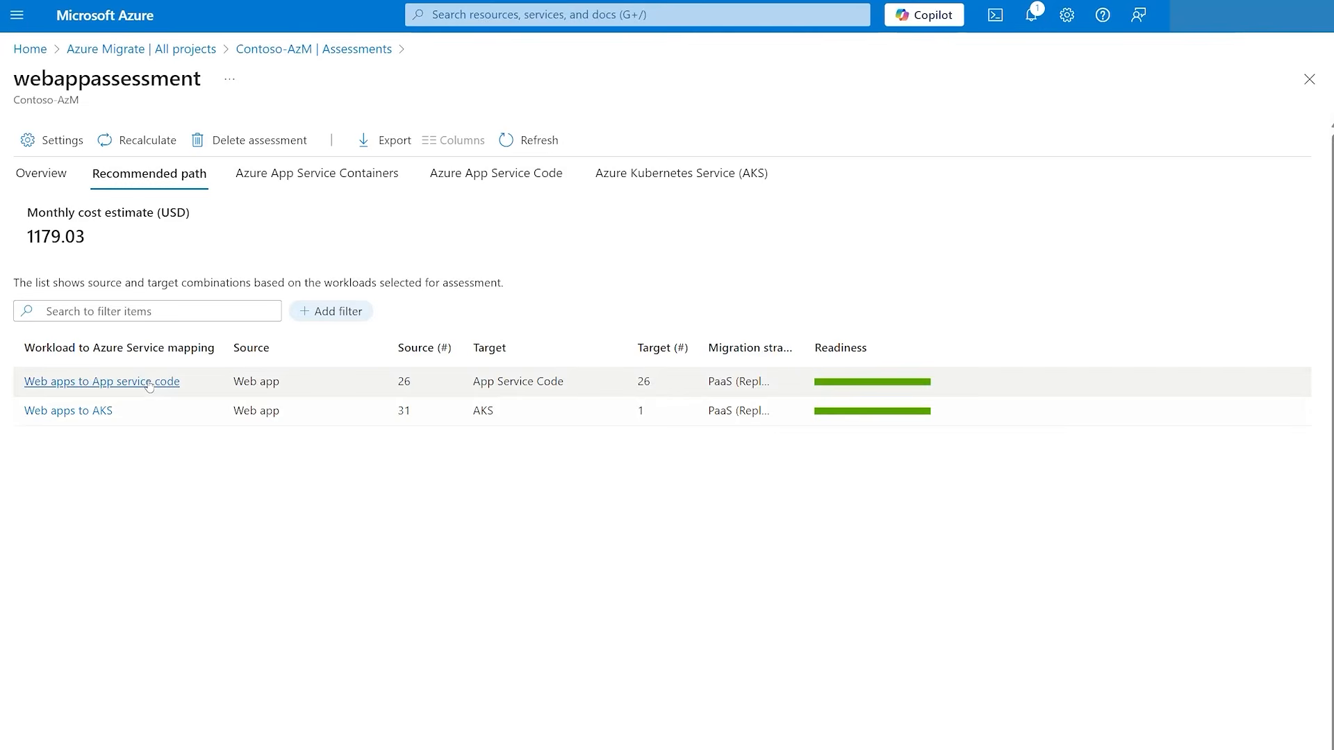
{"action": "left_click", "coordinate": [149, 383]}
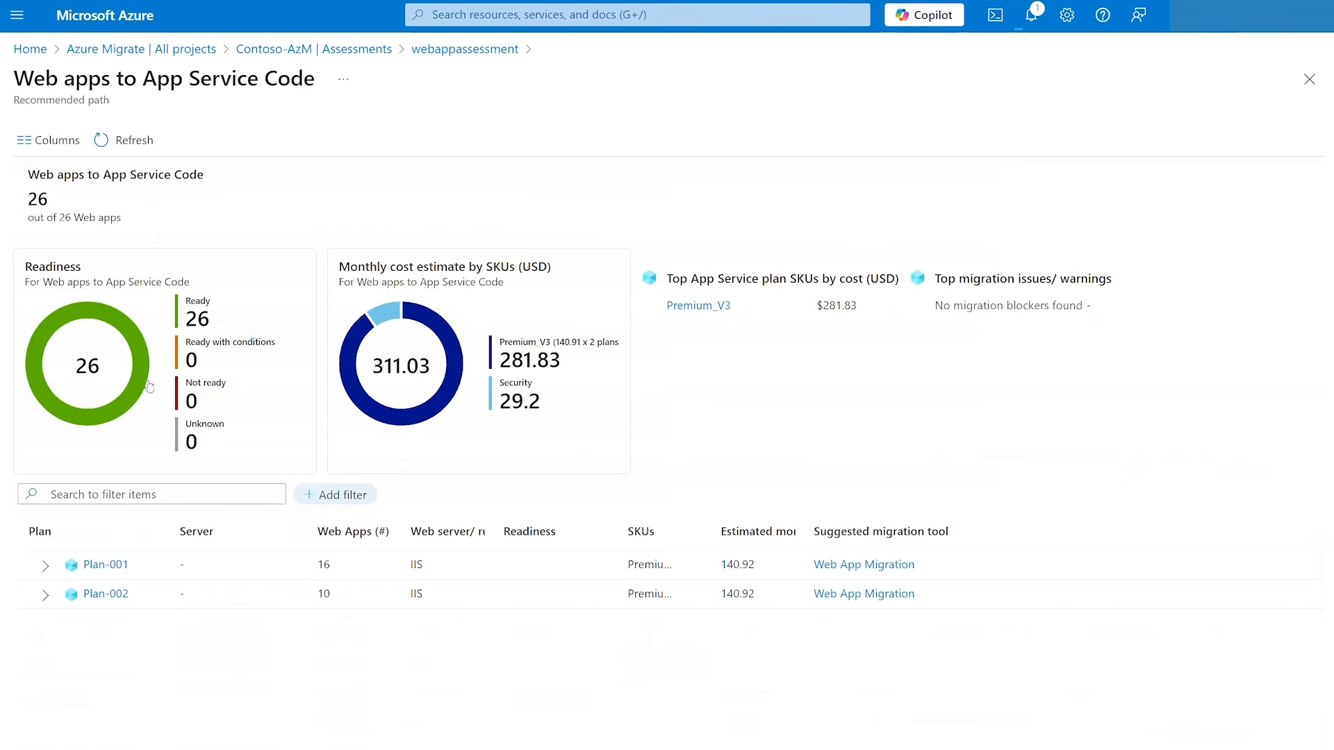
{"action": "mouse_move", "coordinate": [139, 395]}
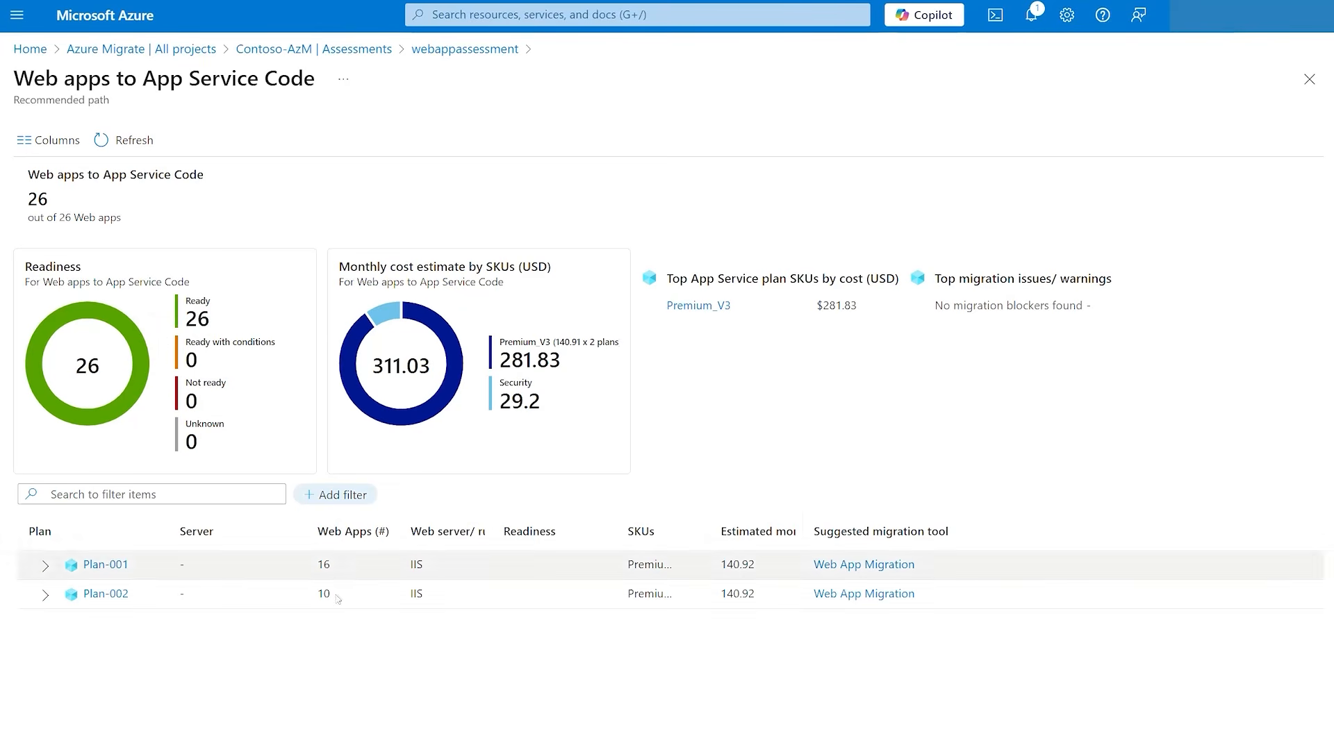
Step: Expand Plan-001 and examine the summary and target readiness of its first Default Web Site, then return to the plan list
{"action": "left_click", "coordinate": [47, 566]}
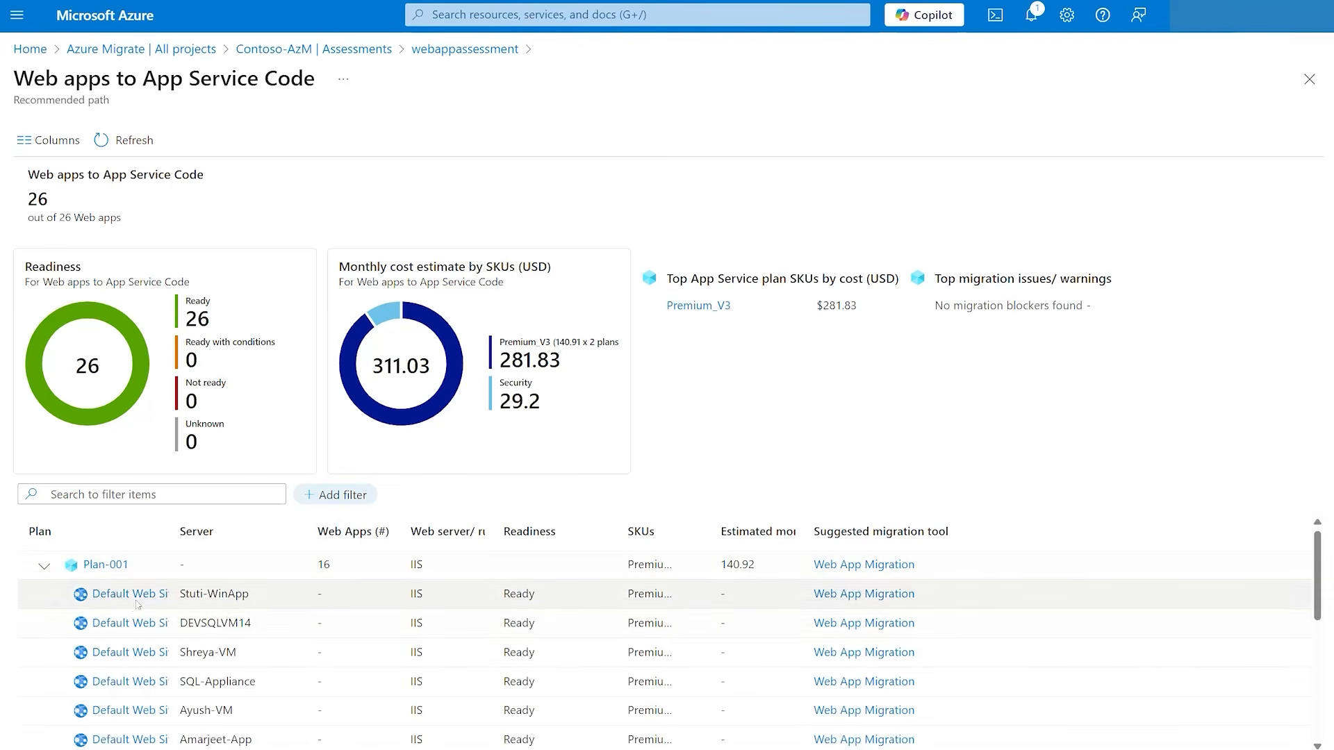
{"action": "left_click", "coordinate": [115, 594]}
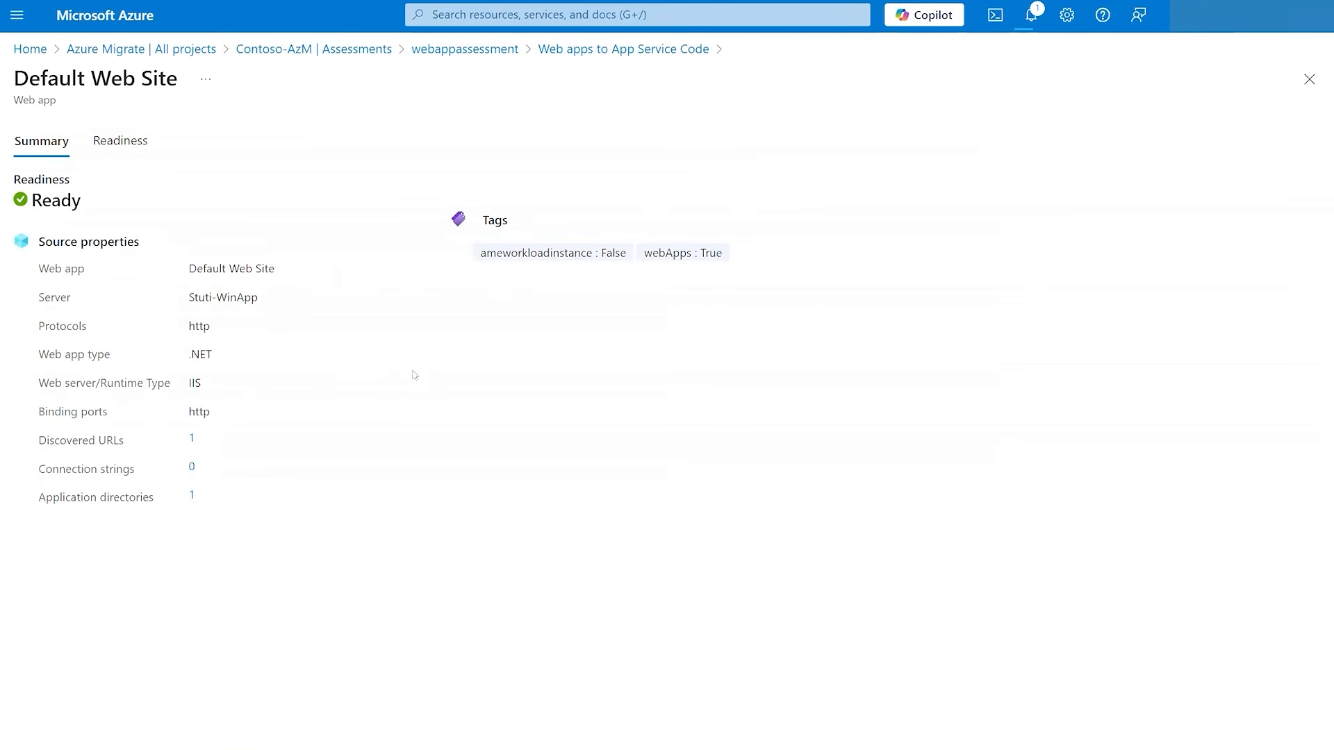
{"action": "left_click", "coordinate": [139, 150]}
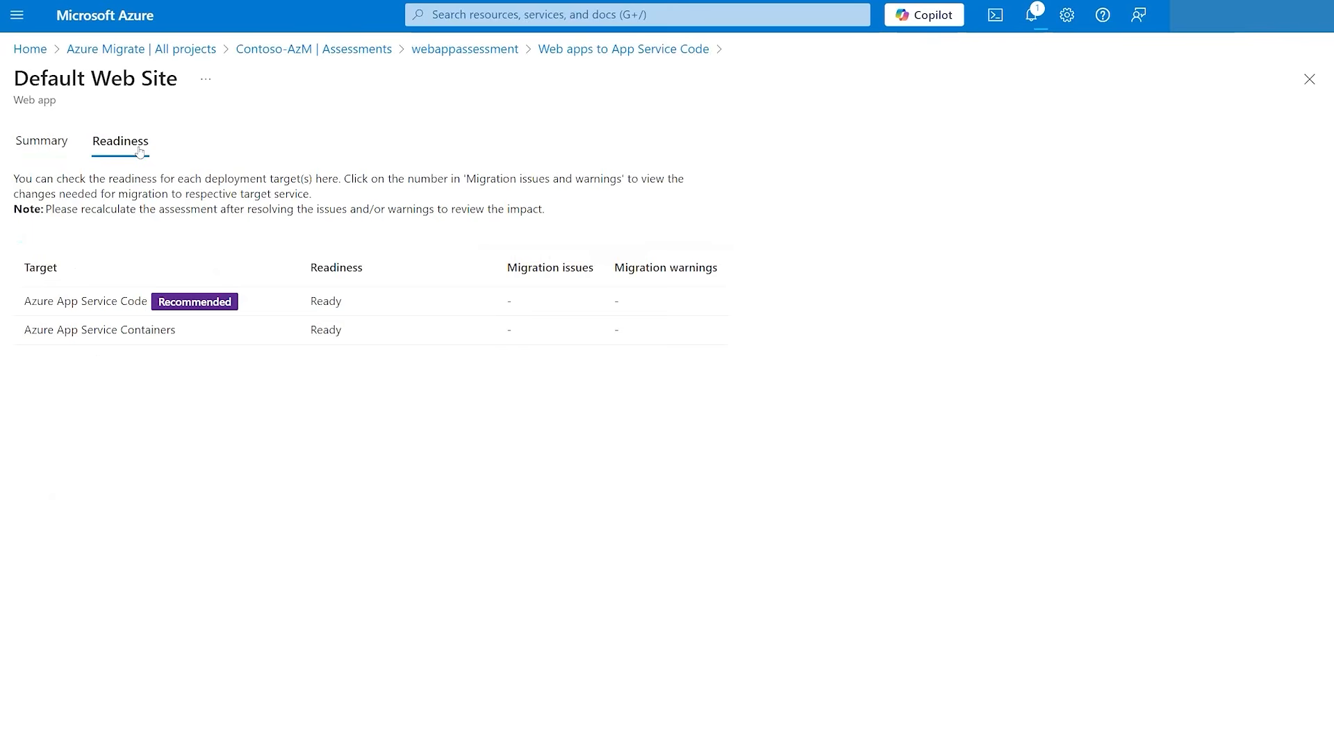
{"action": "left_click", "coordinate": [1310, 80]}
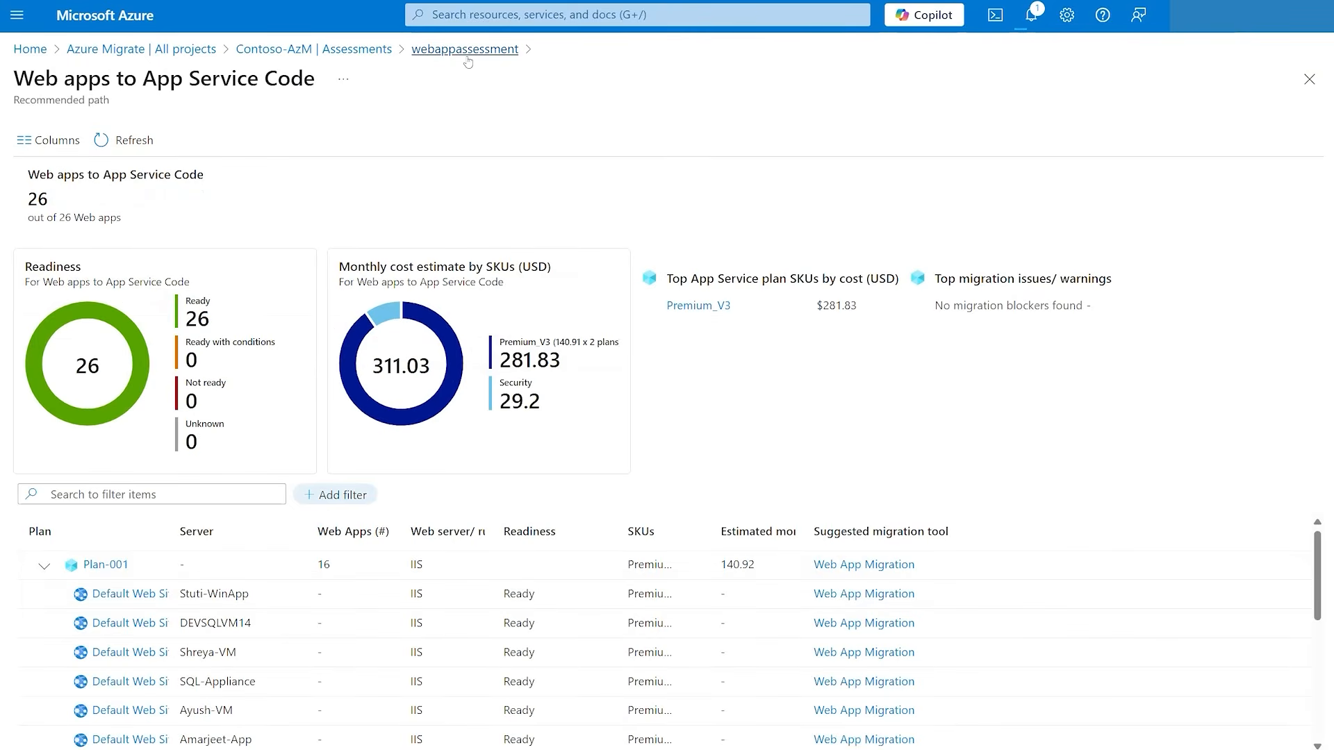
Step: Open the assessment's web apps to App Service Container details and review the migration issues for Default Web Site on HRSQLVM04
{"action": "left_click", "coordinate": [467, 58]}
{"action": "left_click", "coordinate": [357, 182]}
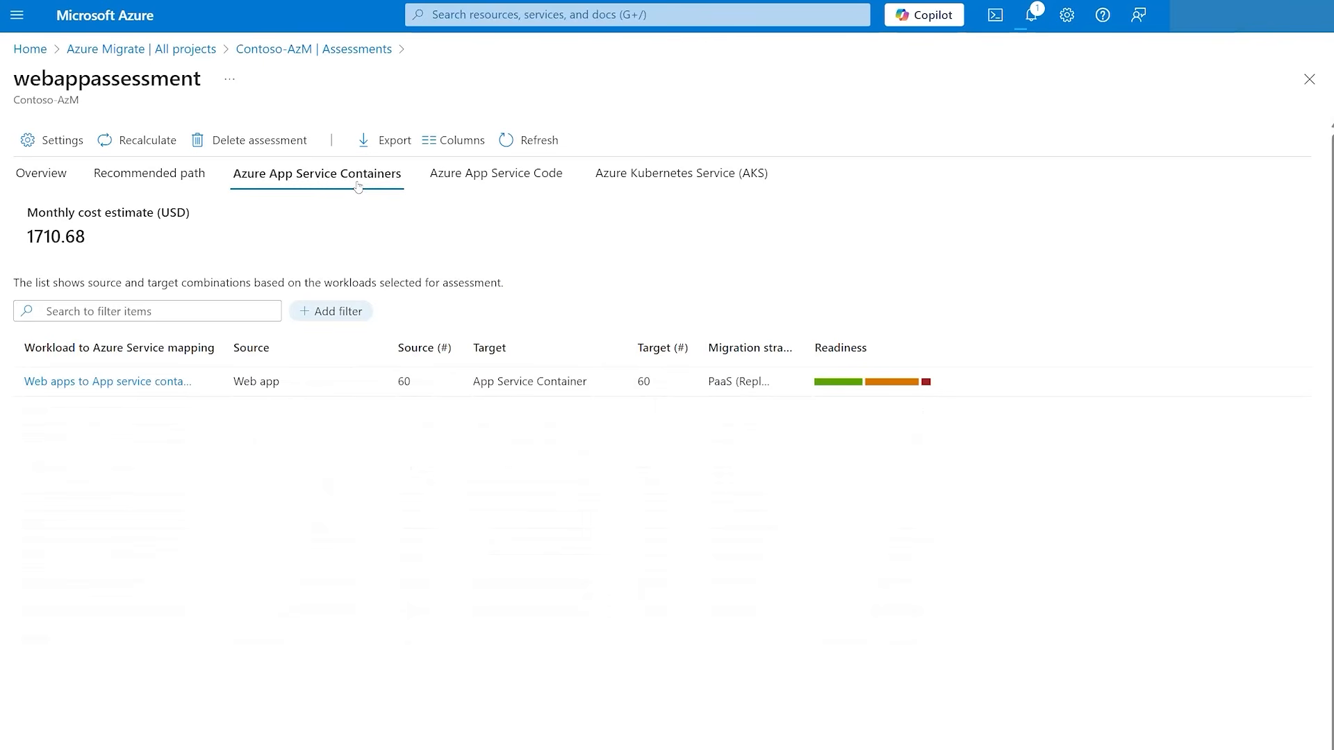
{"action": "left_click", "coordinate": [130, 383]}
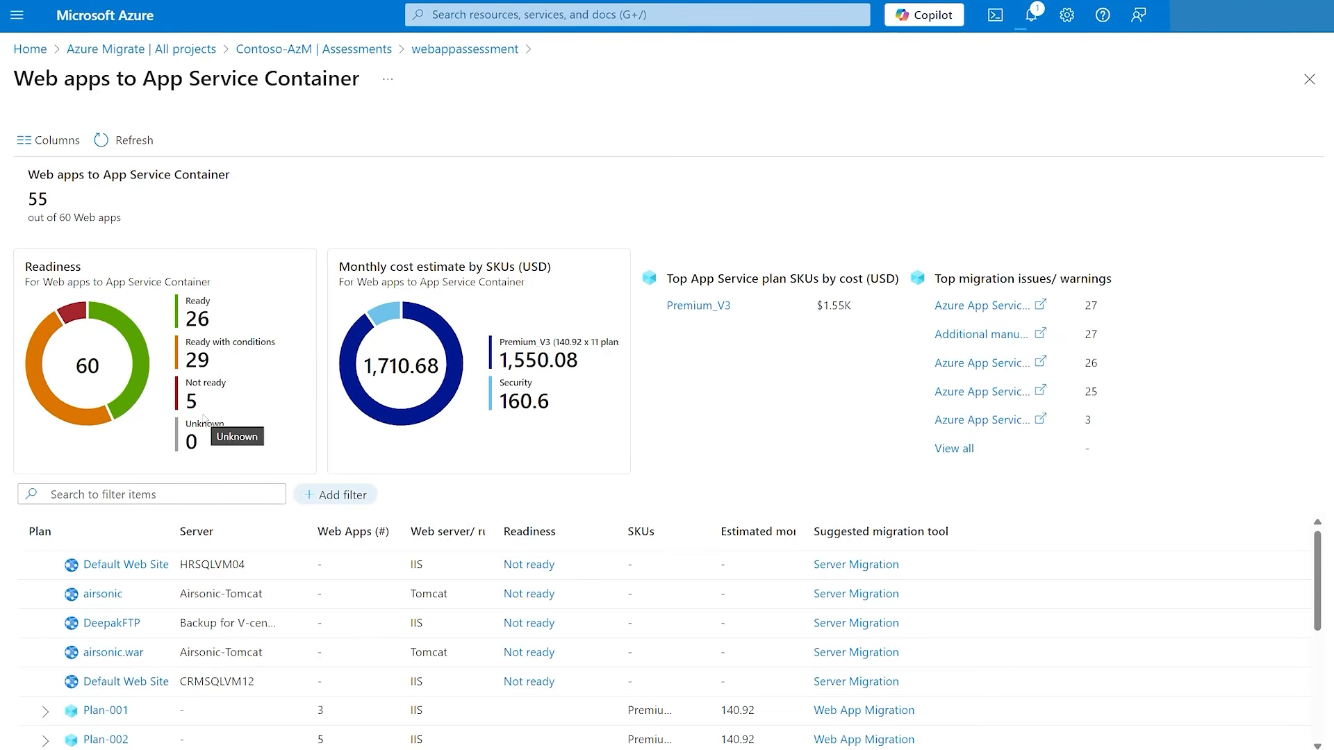
{"action": "left_click", "coordinate": [508, 570]}
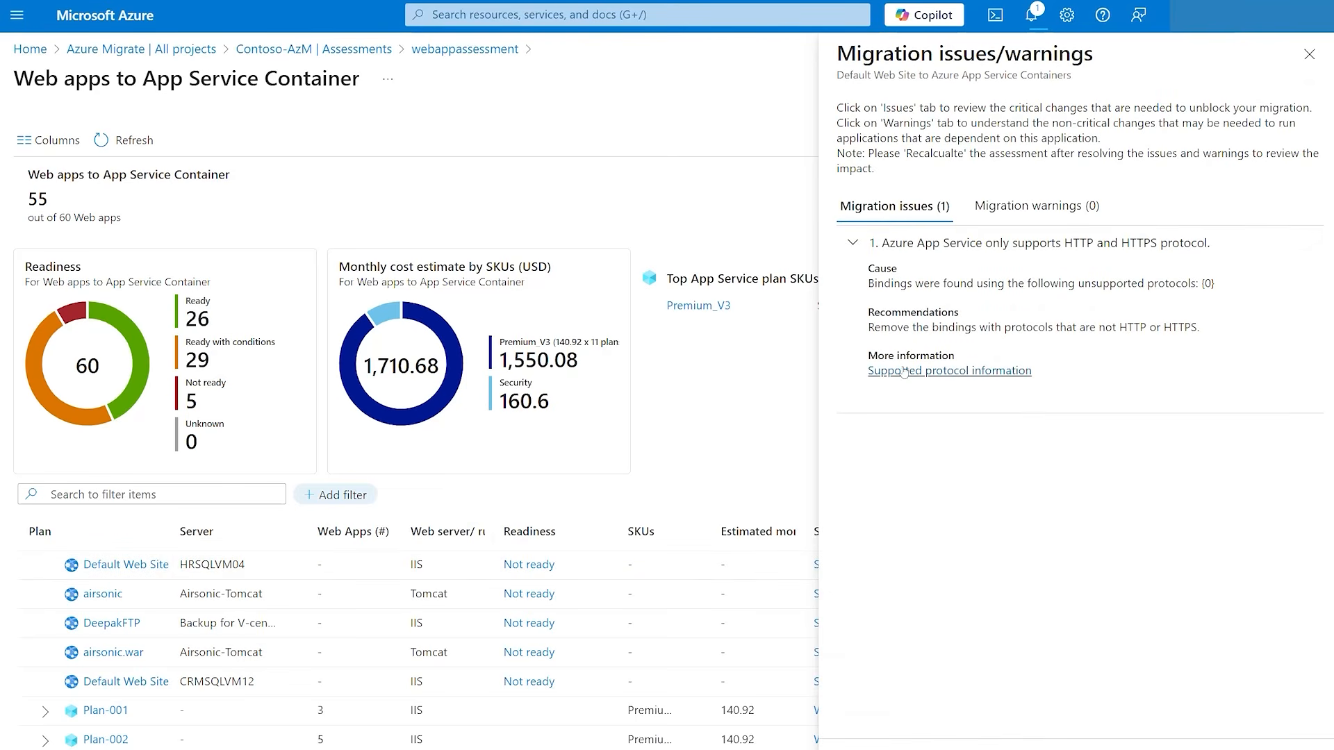
{"action": "left_click", "coordinate": [1309, 54]}
Step: Expand Plan-004 and review the Azure App Service Containers migration warnings for its second Microsoft Azure Appliance Configuration Manager web app
{"action": "scroll", "coordinate": [401, 590], "scroll_direction": "down", "scroll_amount": 4}
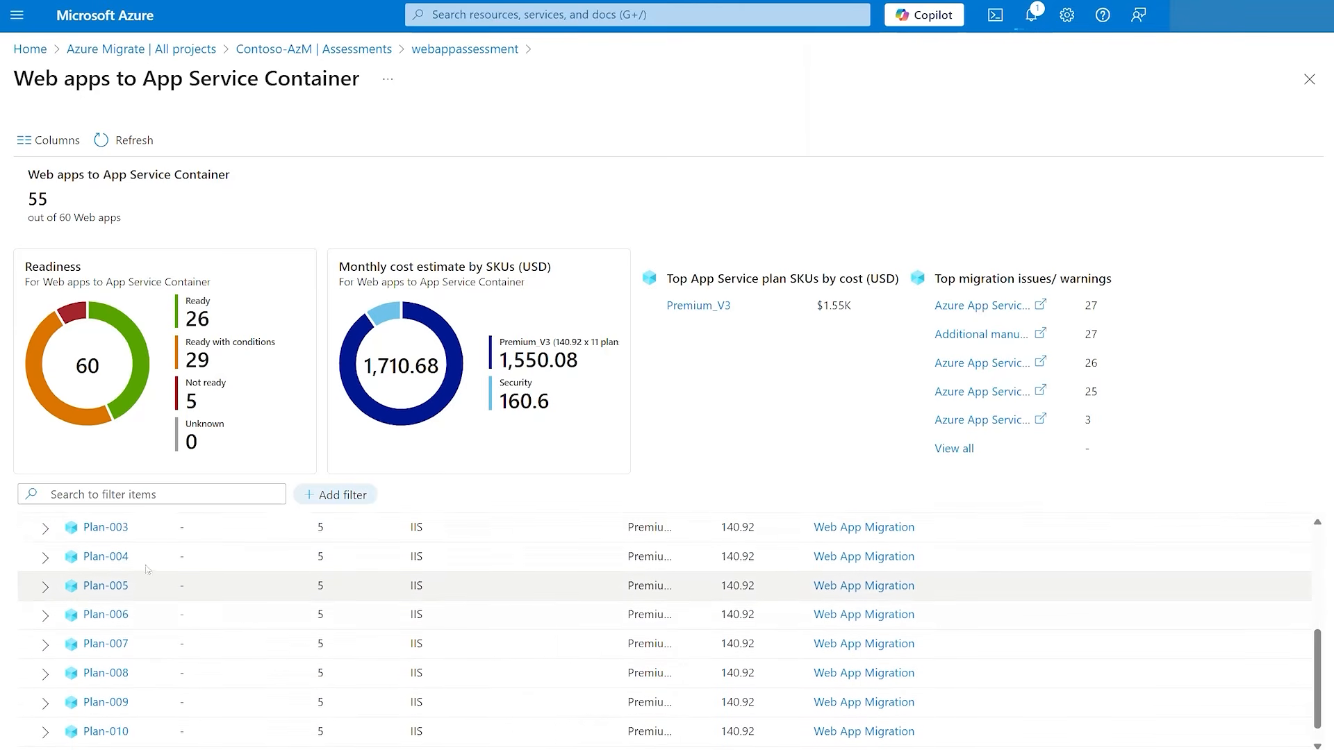
{"action": "left_click", "coordinate": [46, 553]}
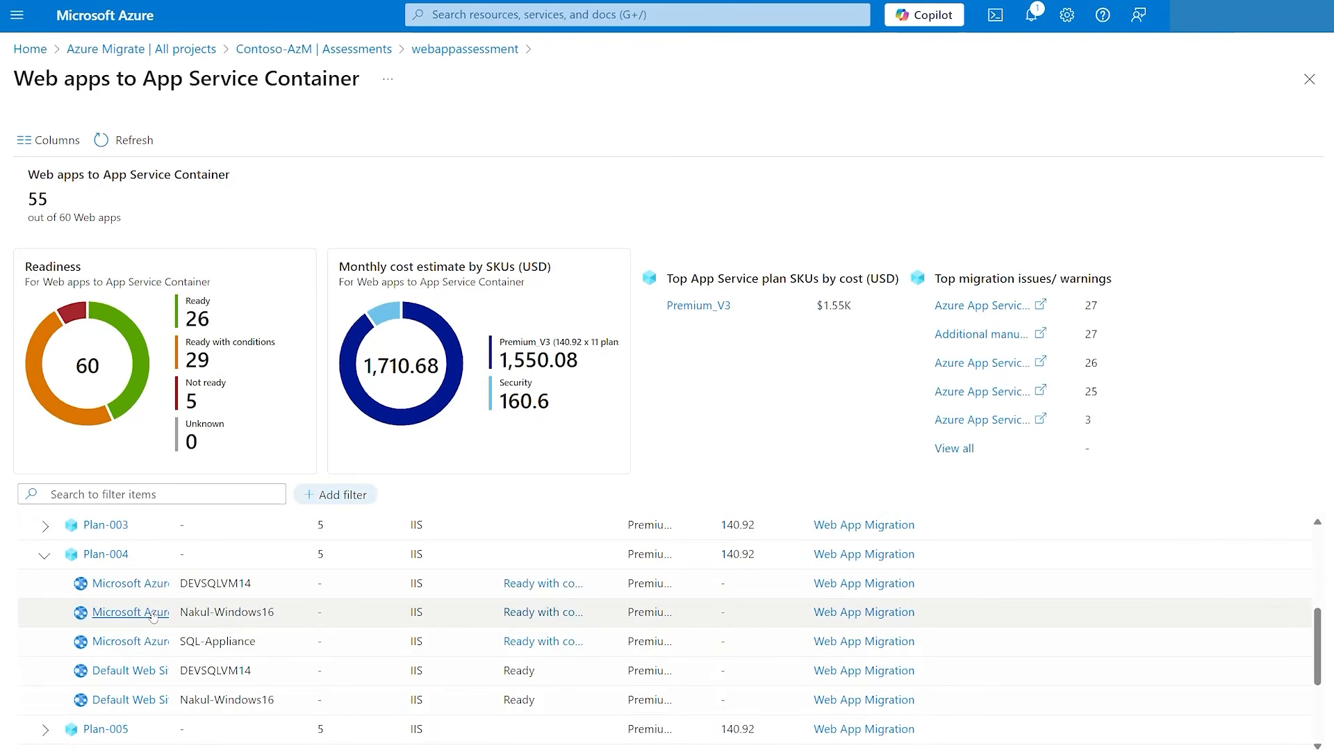
{"action": "left_click", "coordinate": [131, 612]}
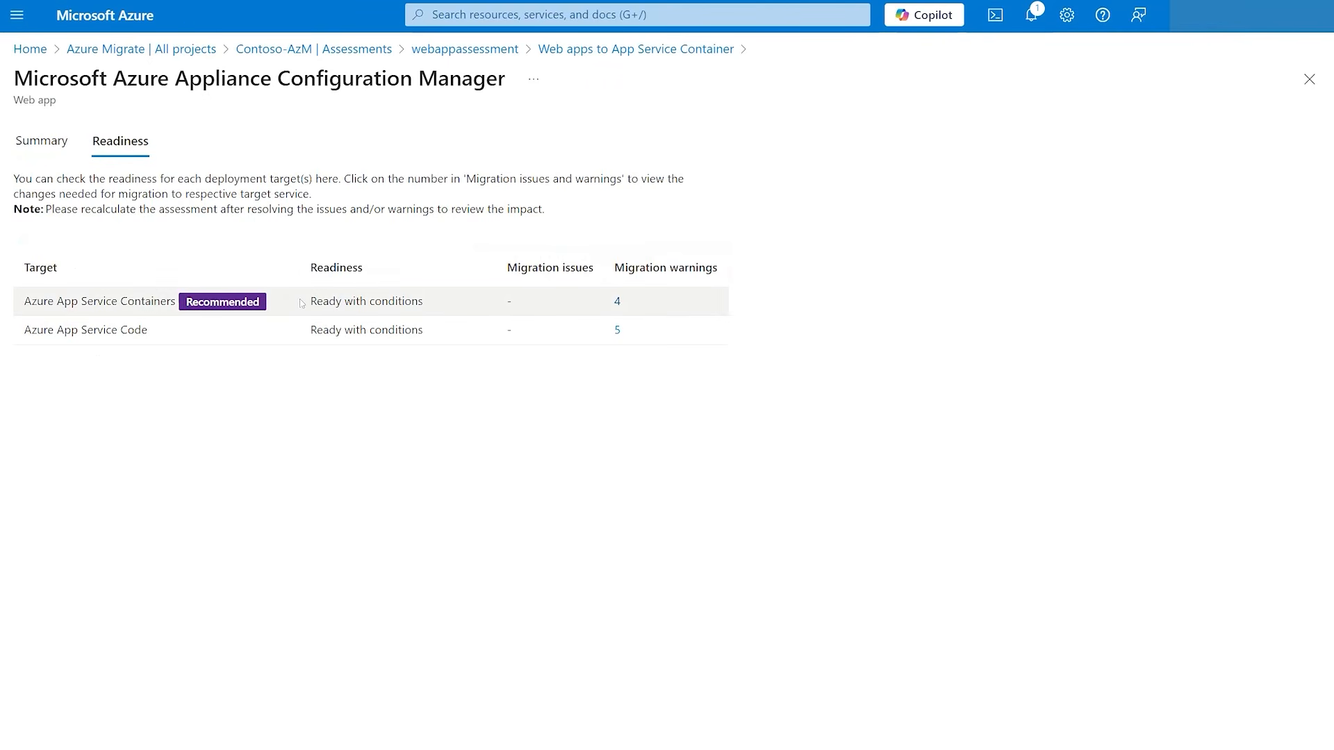
{"action": "left_click", "coordinate": [617, 302]}
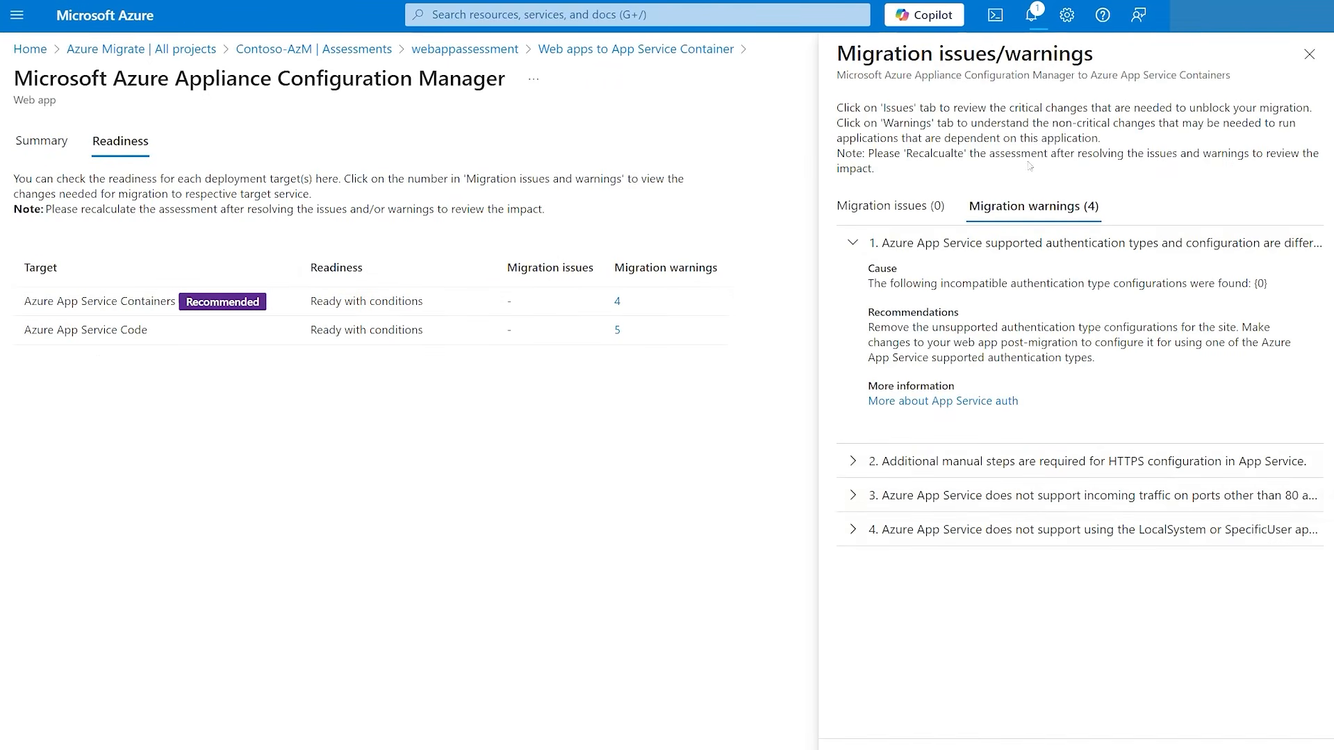
{"action": "left_click", "coordinate": [1302, 58]}
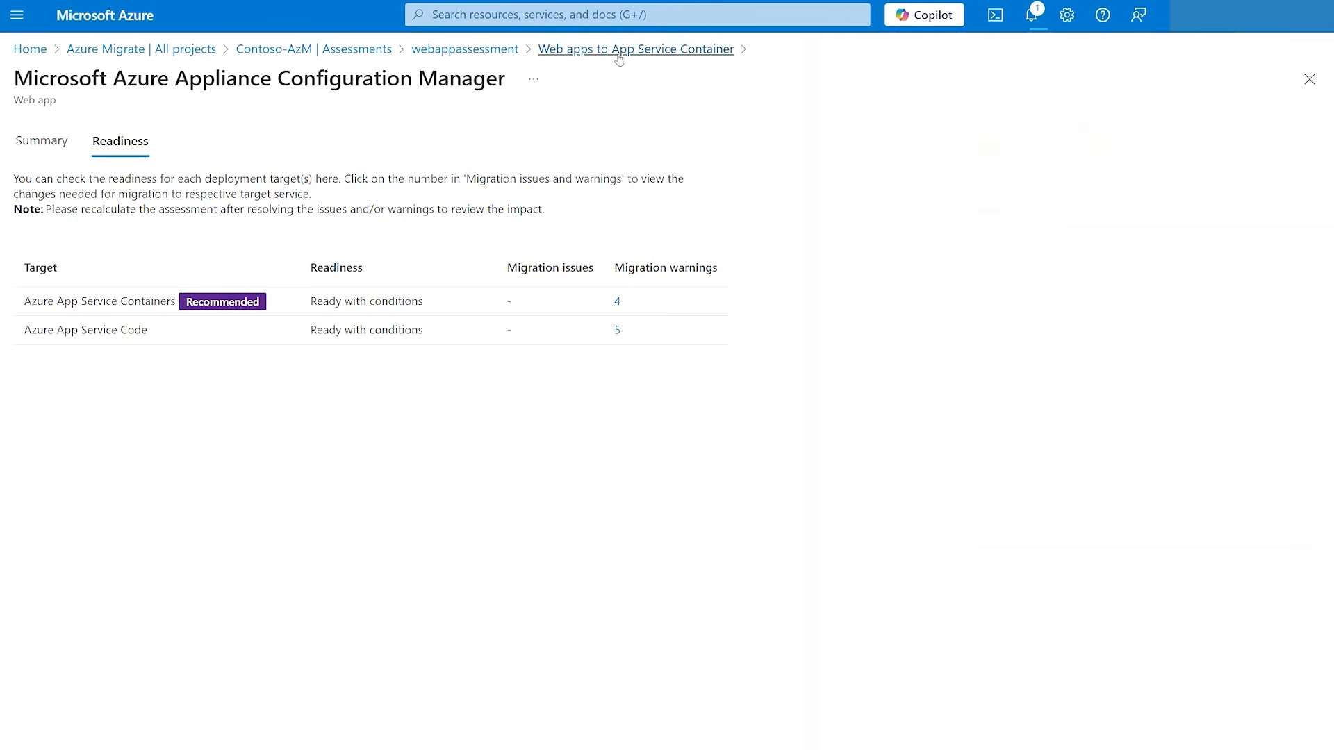
Step: Return to the webappassessment report and show its overview
{"action": "left_click", "coordinate": [501, 54]}
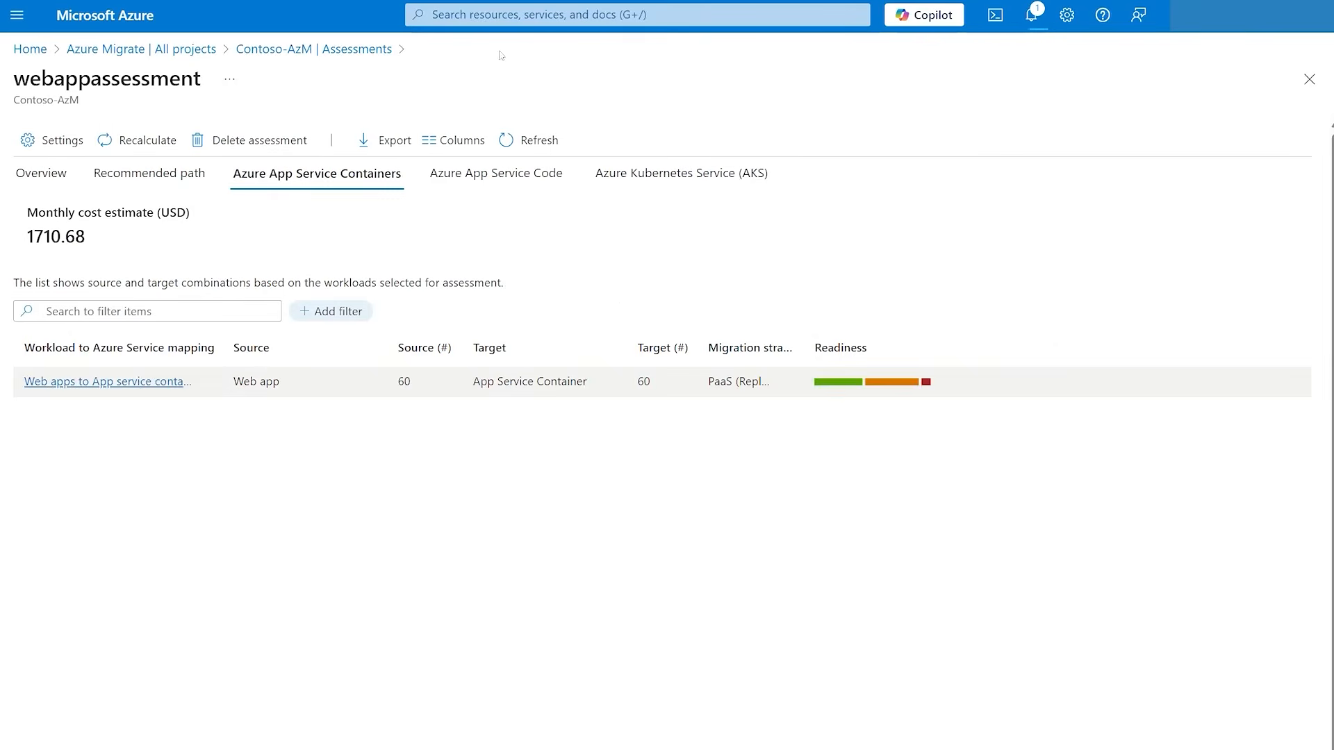
{"action": "left_click", "coordinate": [45, 177]}
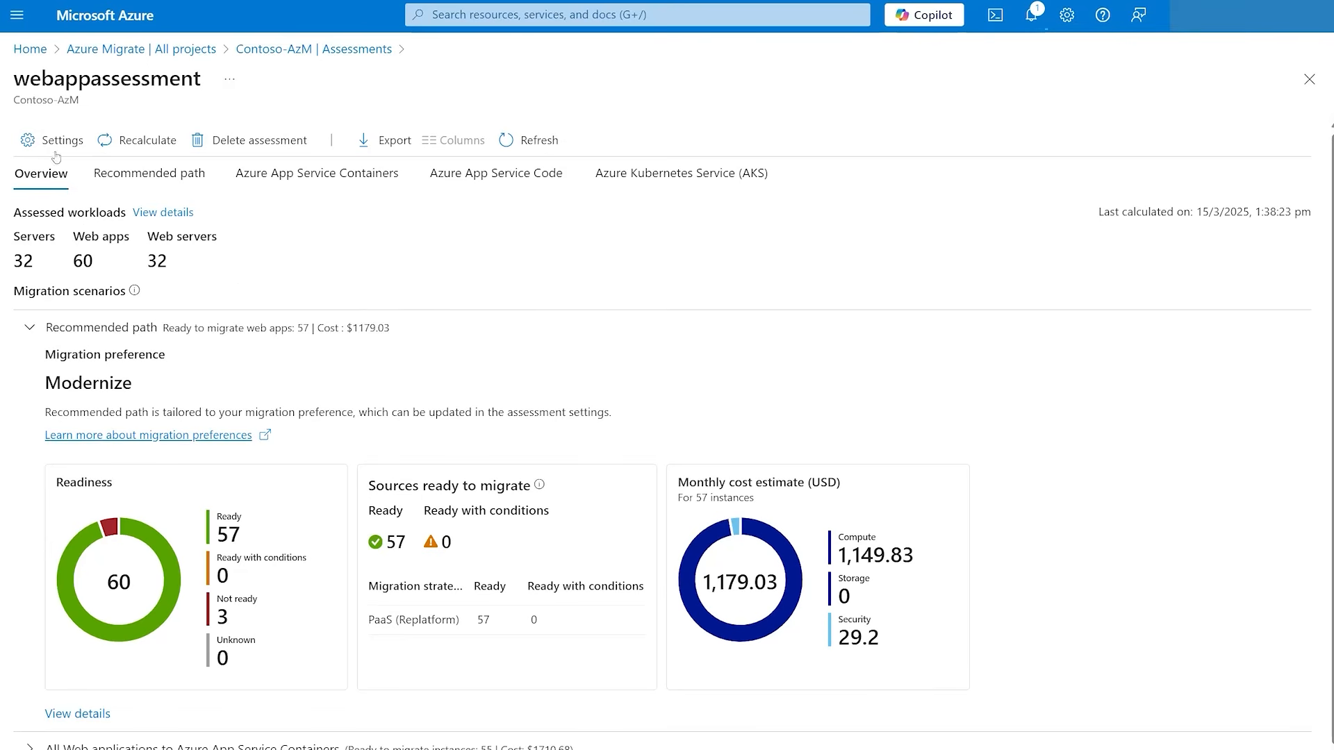